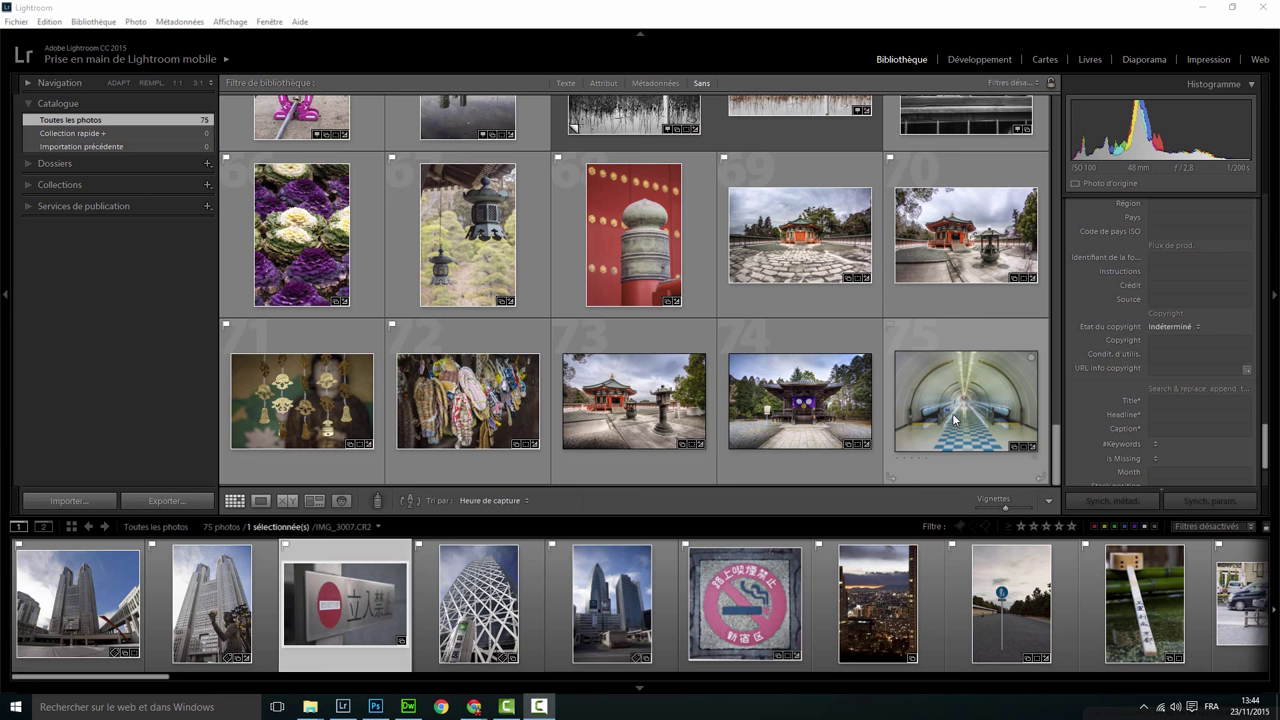
Pick up the Painter spray can in the Library grid, ready to paint Métadonnées.
{"action": "left_click", "coordinate": [379, 505]}
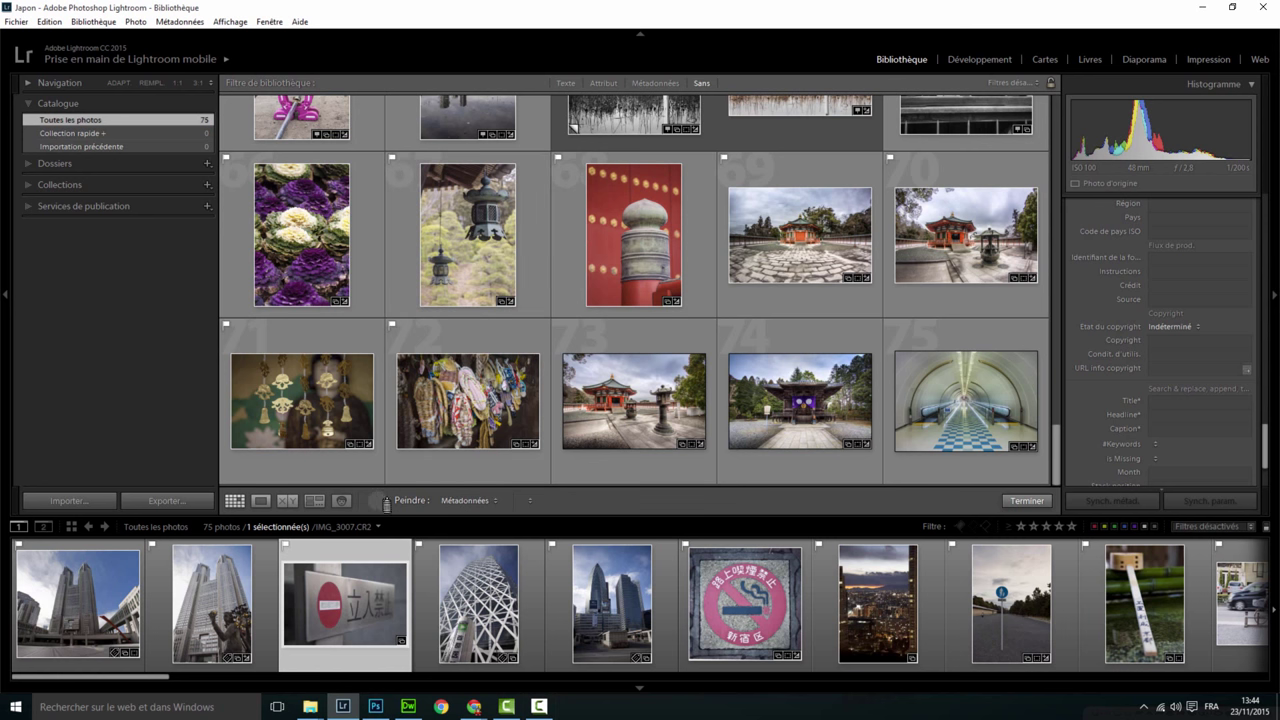
{"action": "left_click", "coordinate": [377, 500]}
Switch the painter from the test and ouiouiphoto keywords to Libellé colour labels.
{"action": "left_click", "coordinate": [462, 501]}
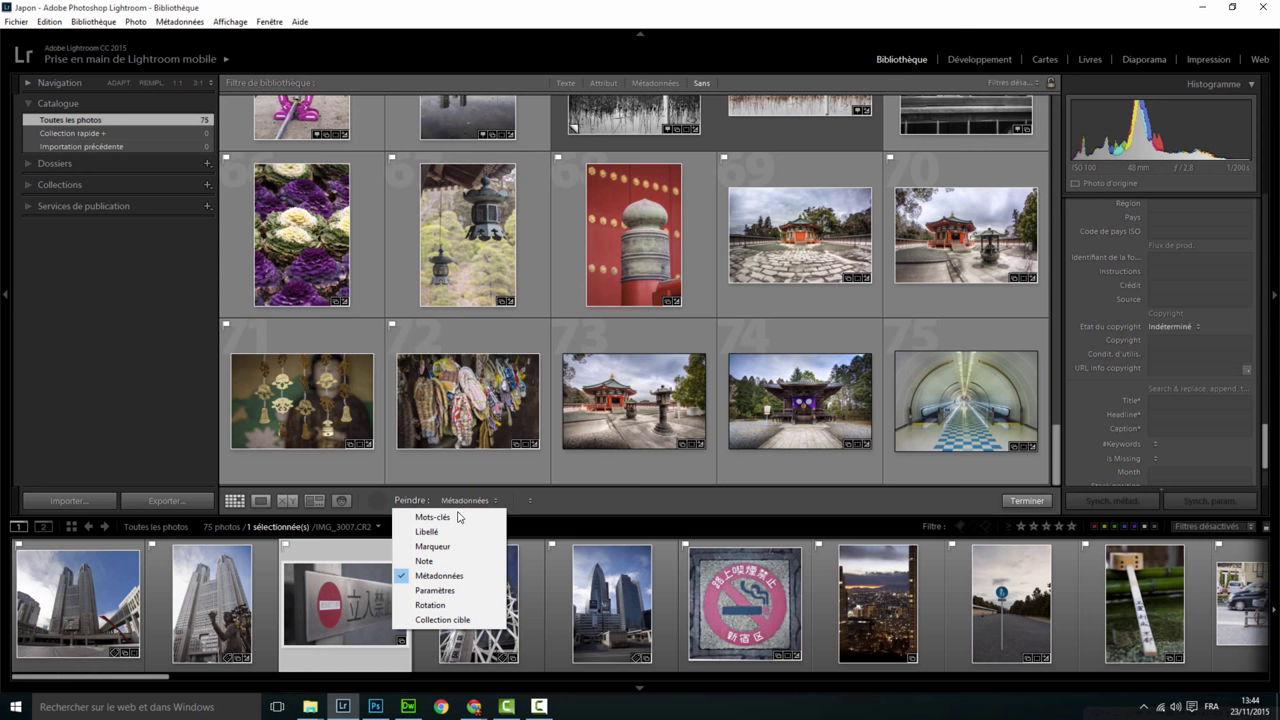
{"action": "left_click", "coordinate": [450, 517]}
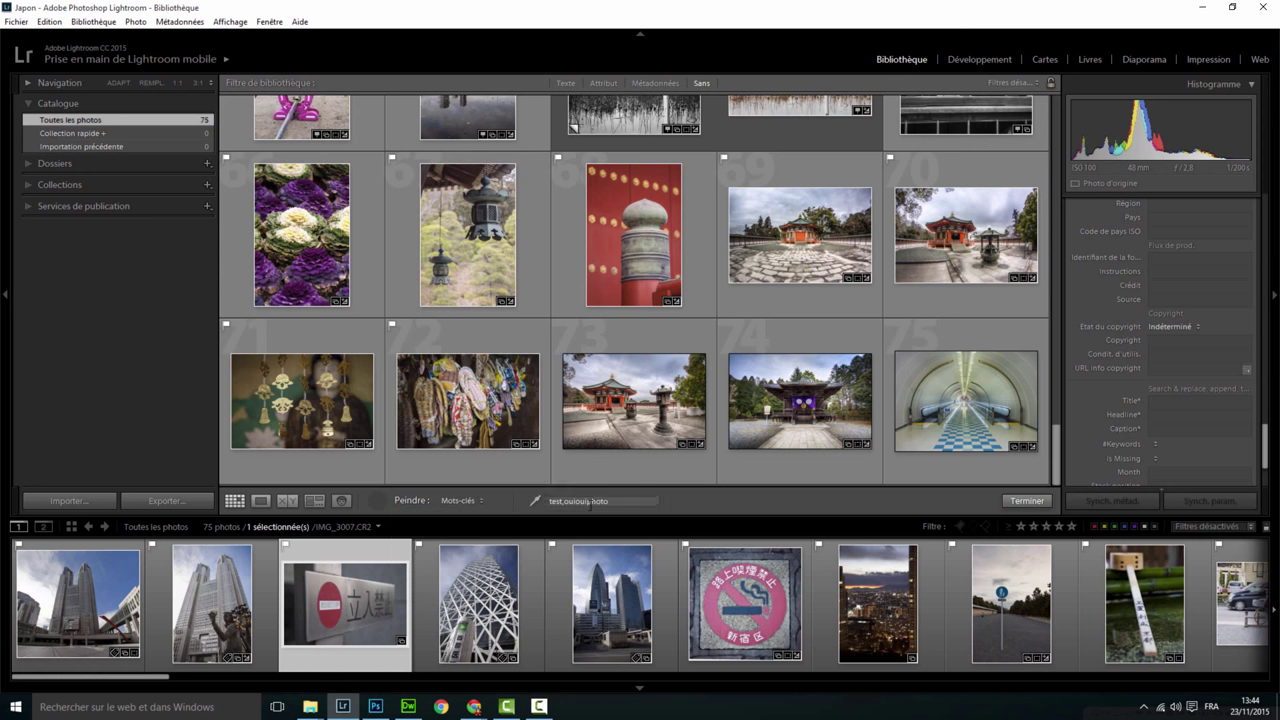
{"action": "left_click", "coordinate": [610, 502]}
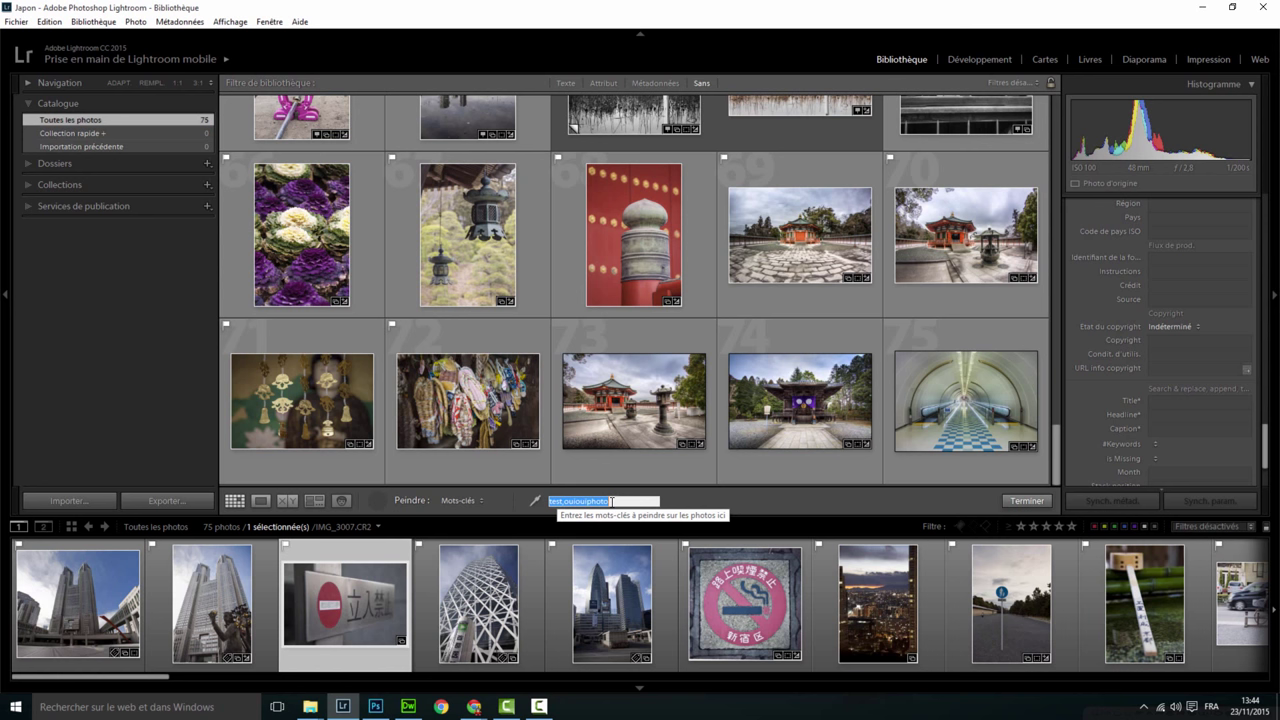
{"action": "left_click", "coordinate": [463, 500]}
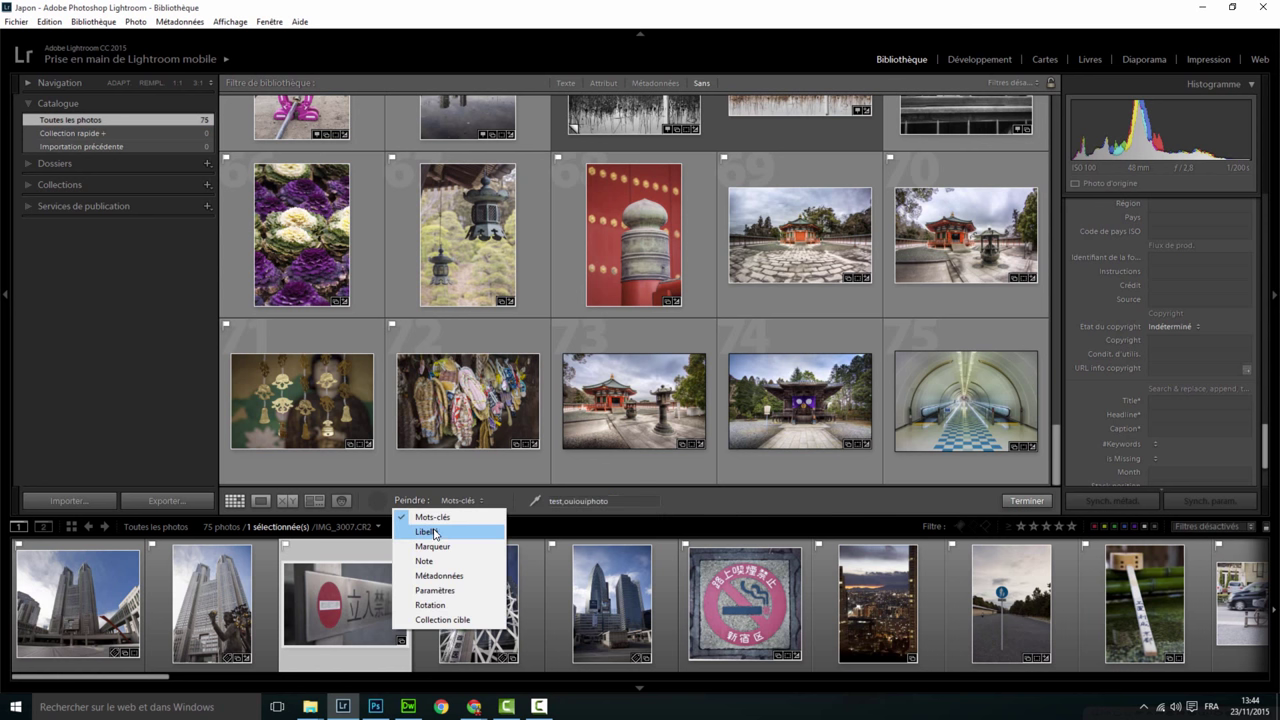
{"action": "left_click", "coordinate": [435, 531]}
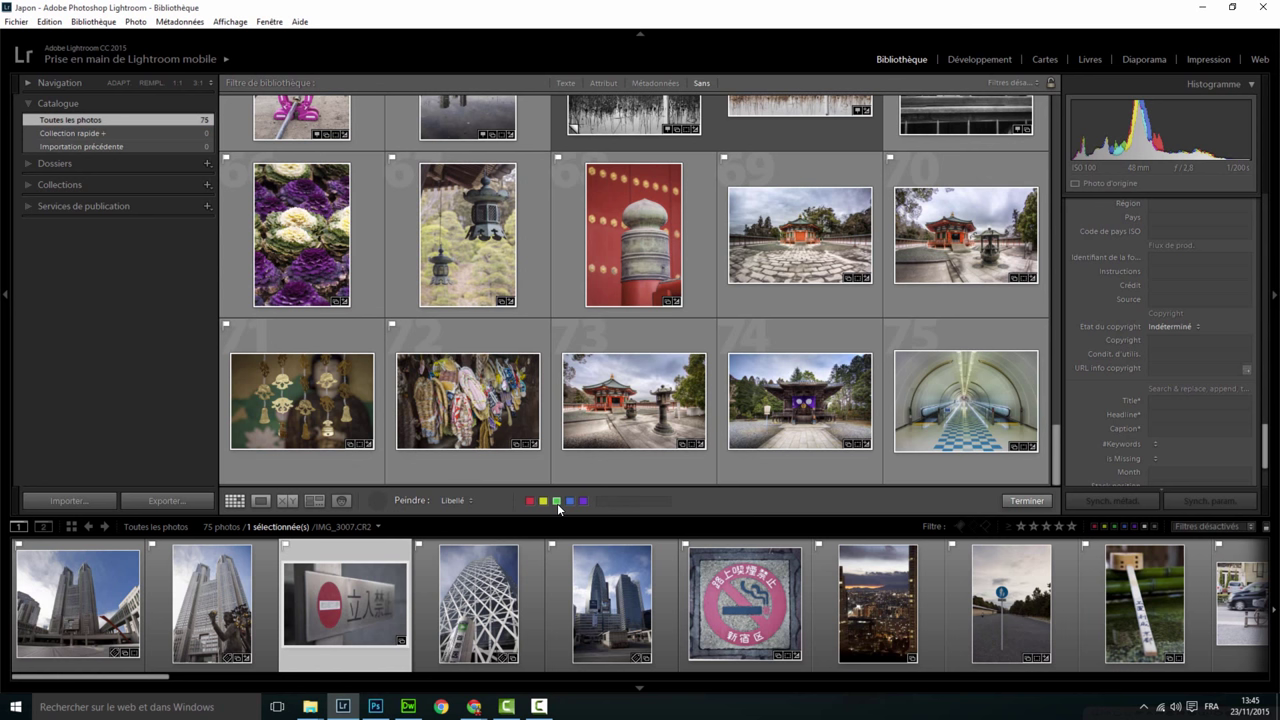
{"action": "left_click", "coordinate": [453, 502]}
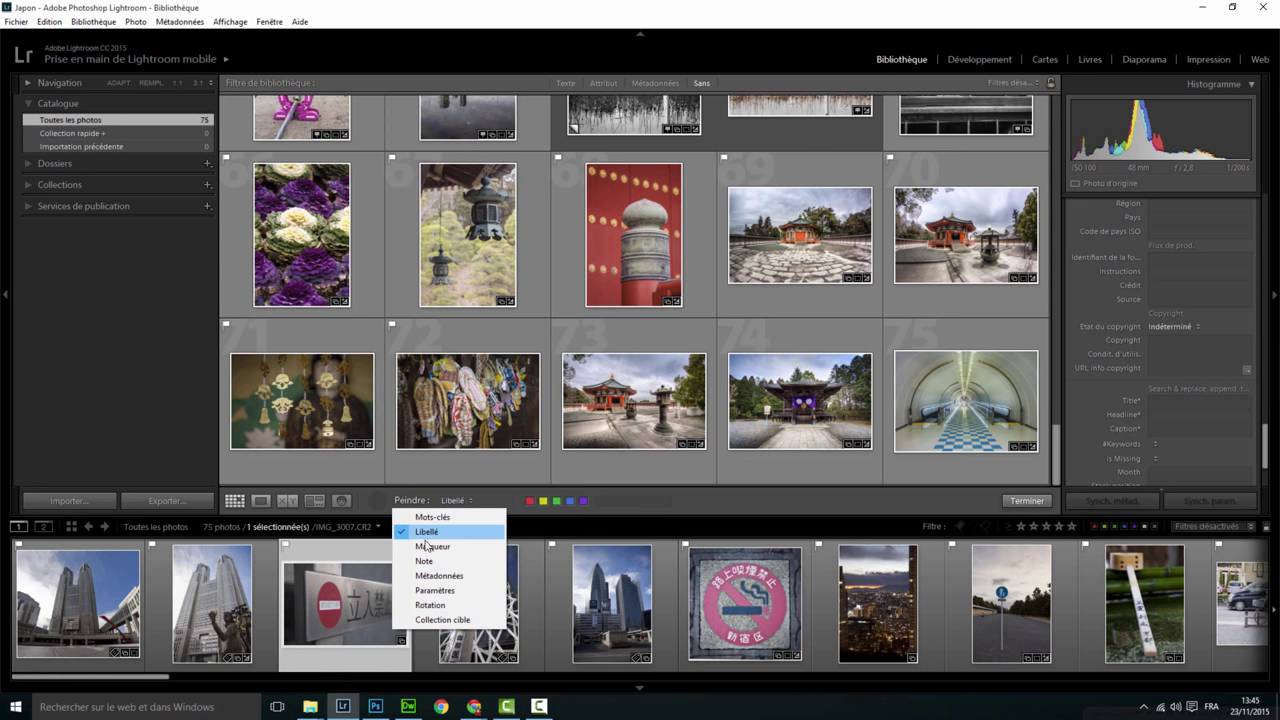
Review Marqueur flag options, then set the painter to a five-star Note rating.
{"action": "left_click", "coordinate": [432, 546]}
{"action": "left_click", "coordinate": [541, 500]}
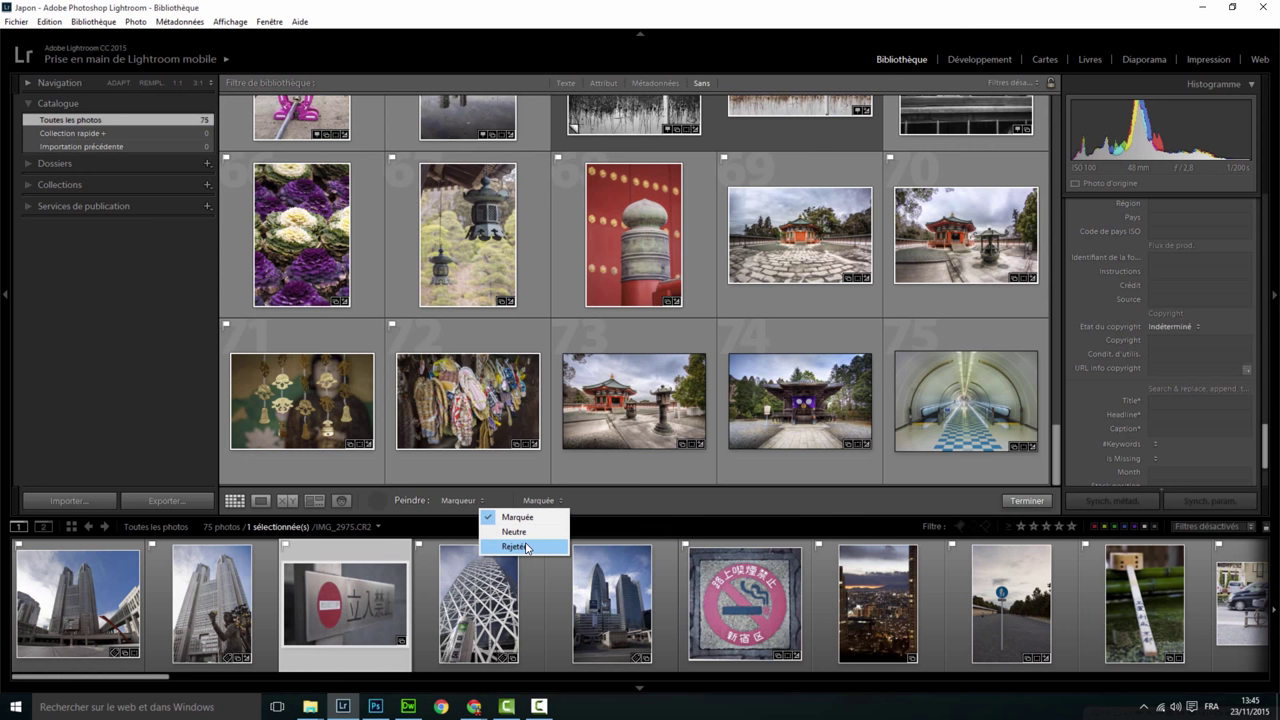
{"action": "left_click", "coordinate": [460, 501]}
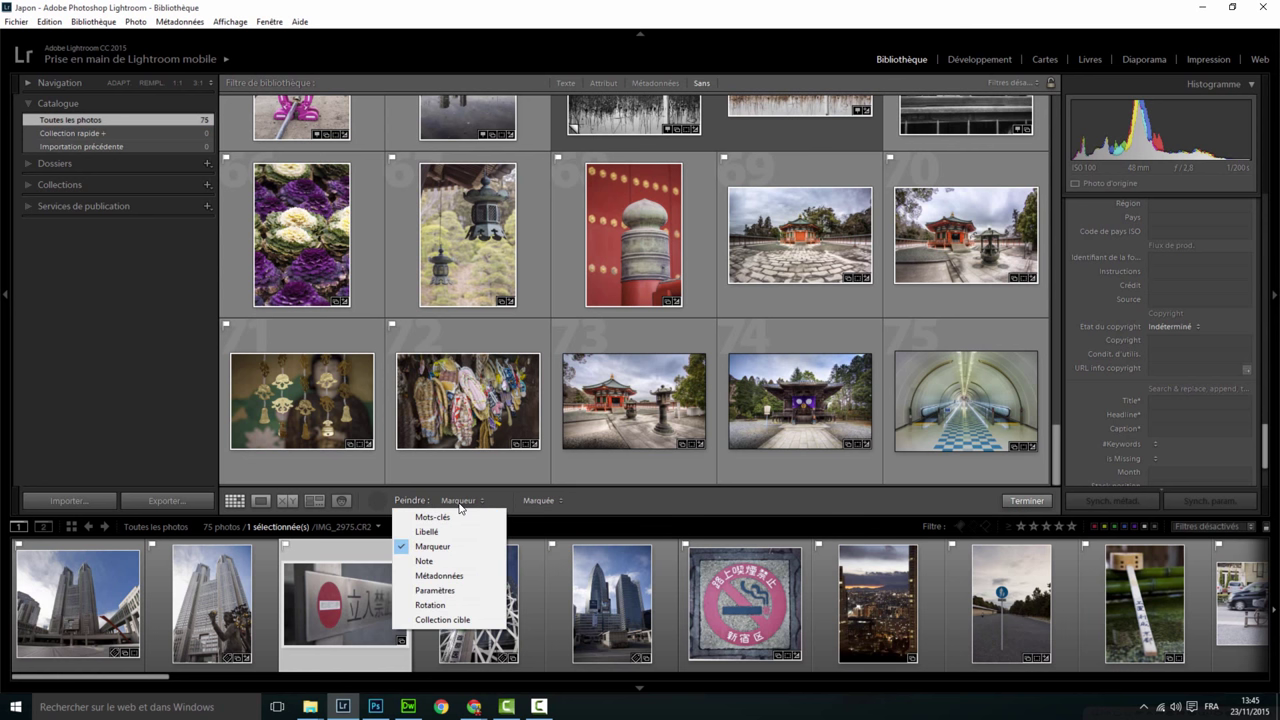
{"action": "left_click", "coordinate": [424, 561]}
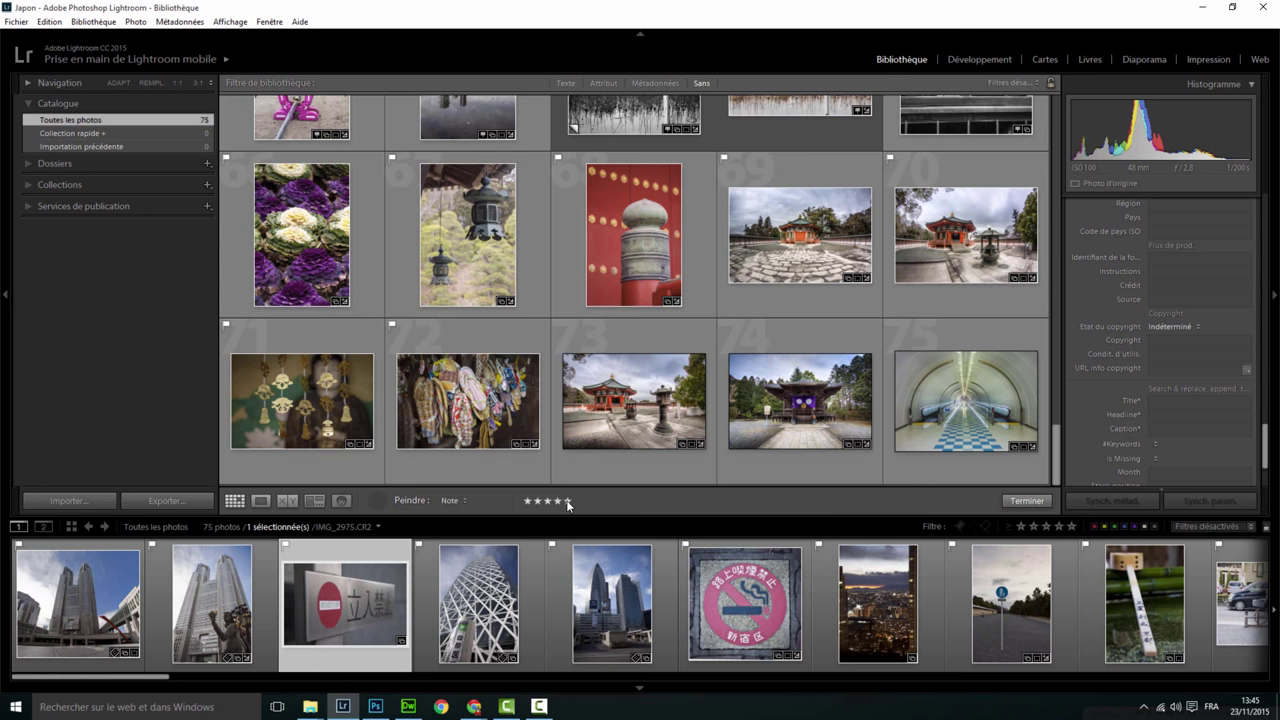
{"action": "mouse_move", "coordinate": [965, 236]}
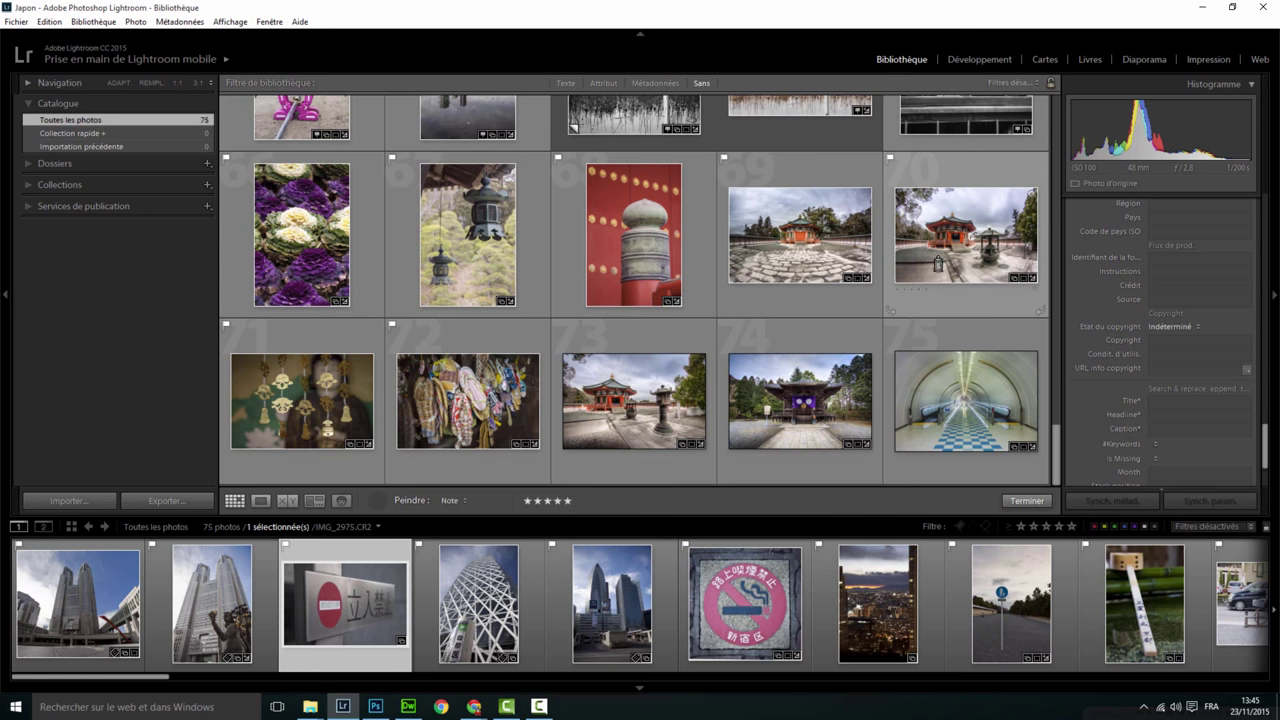
Set the painter to Métadonnées and view its available metadata presets.
{"action": "left_click", "coordinate": [451, 500]}
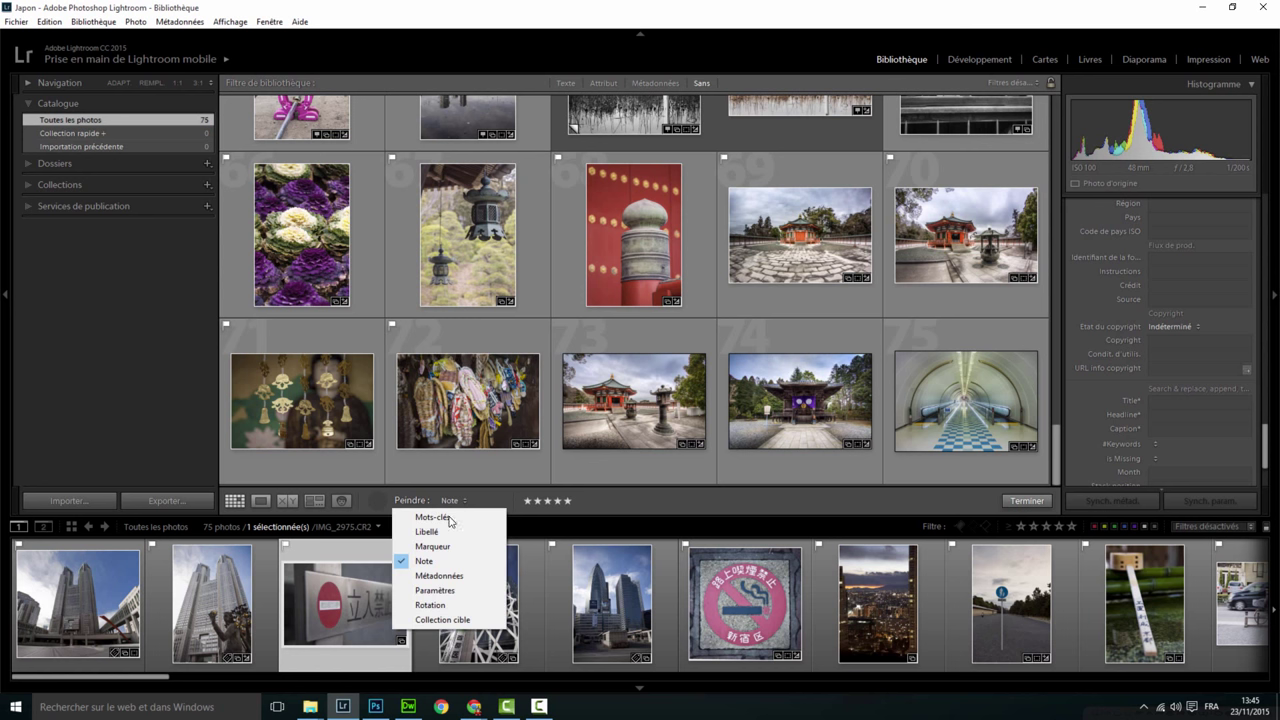
{"action": "left_click", "coordinate": [445, 578]}
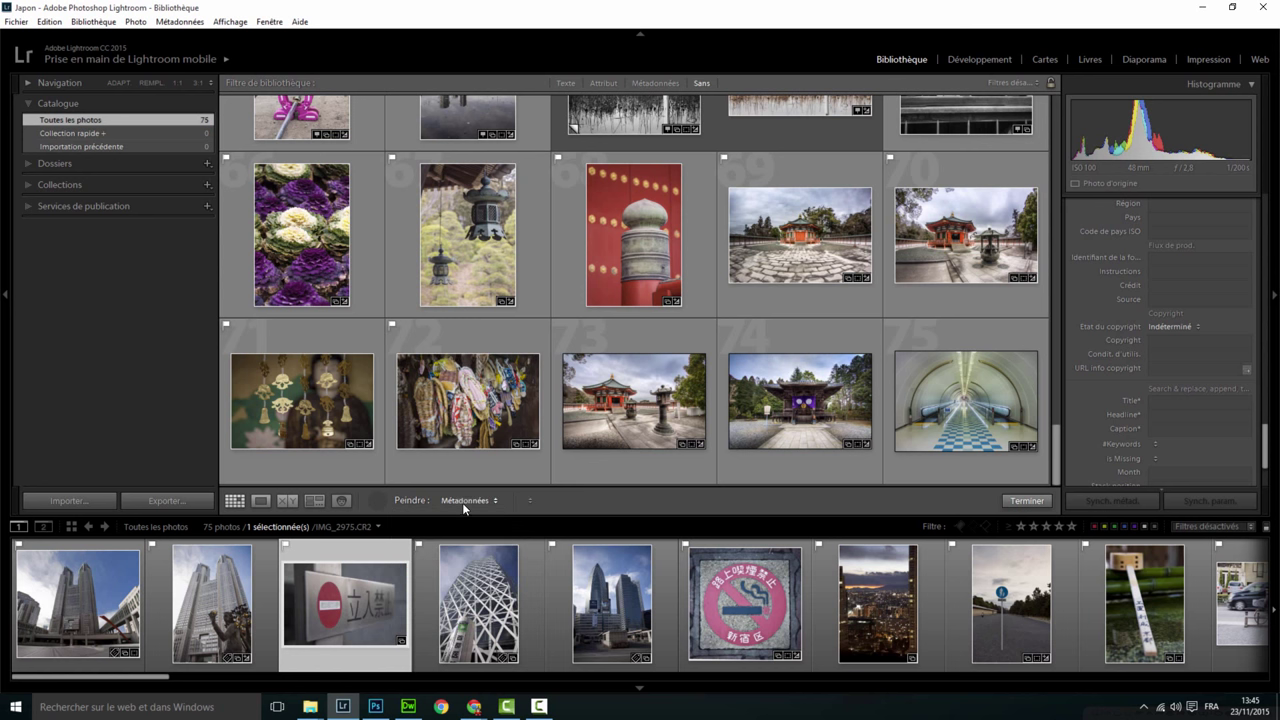
{"action": "left_click", "coordinate": [548, 500]}
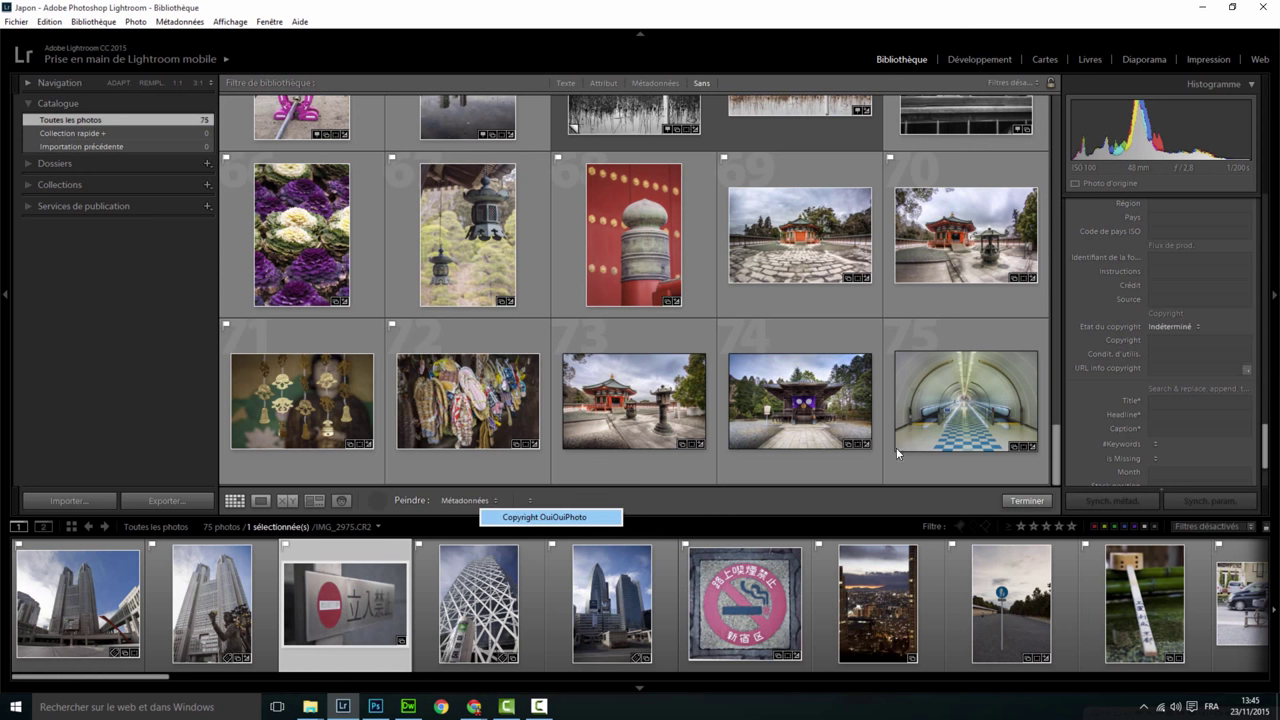
Check the Param. prédéf. preset list in the Metadata panel, still set to Sans.
{"action": "left_click_drag", "start_coordinate": [1266, 437], "coordinate": [1262, 340]}
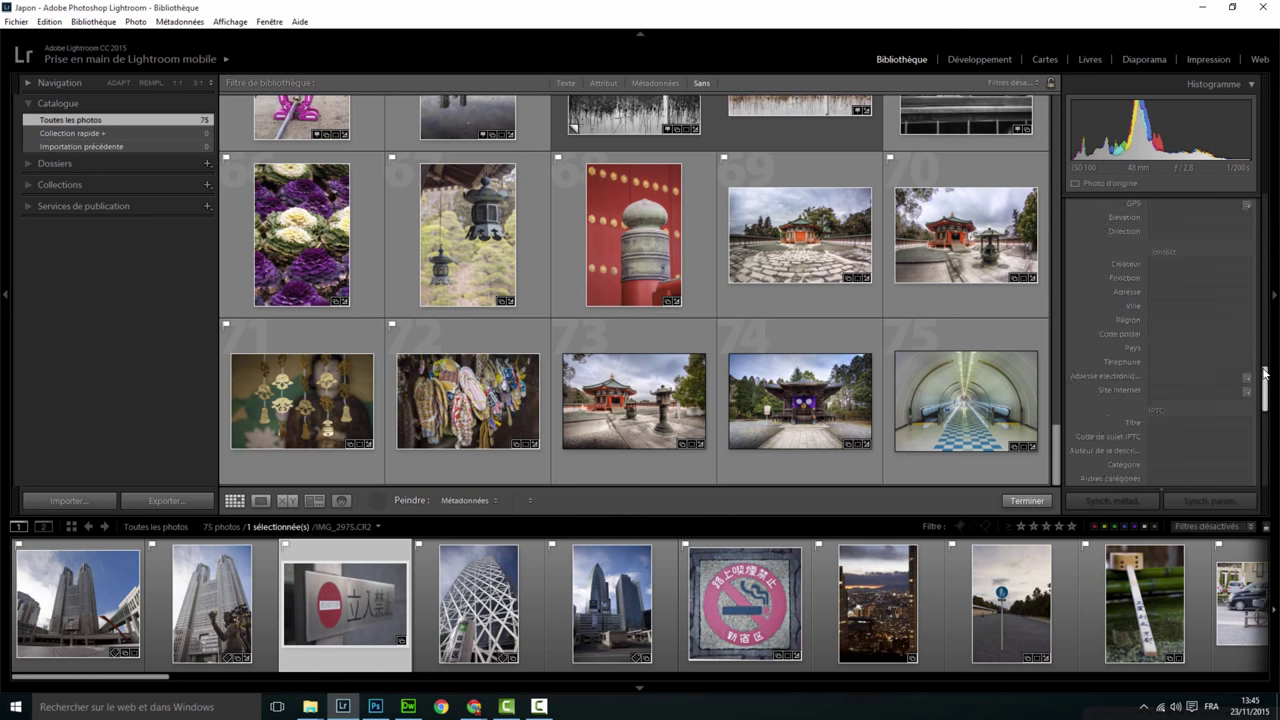
{"action": "scroll", "coordinate": [1240, 325], "scroll_direction": "up", "scroll_amount": 1}
{"action": "scroll", "coordinate": [1235, 320], "scroll_direction": "up", "scroll_amount": 1}
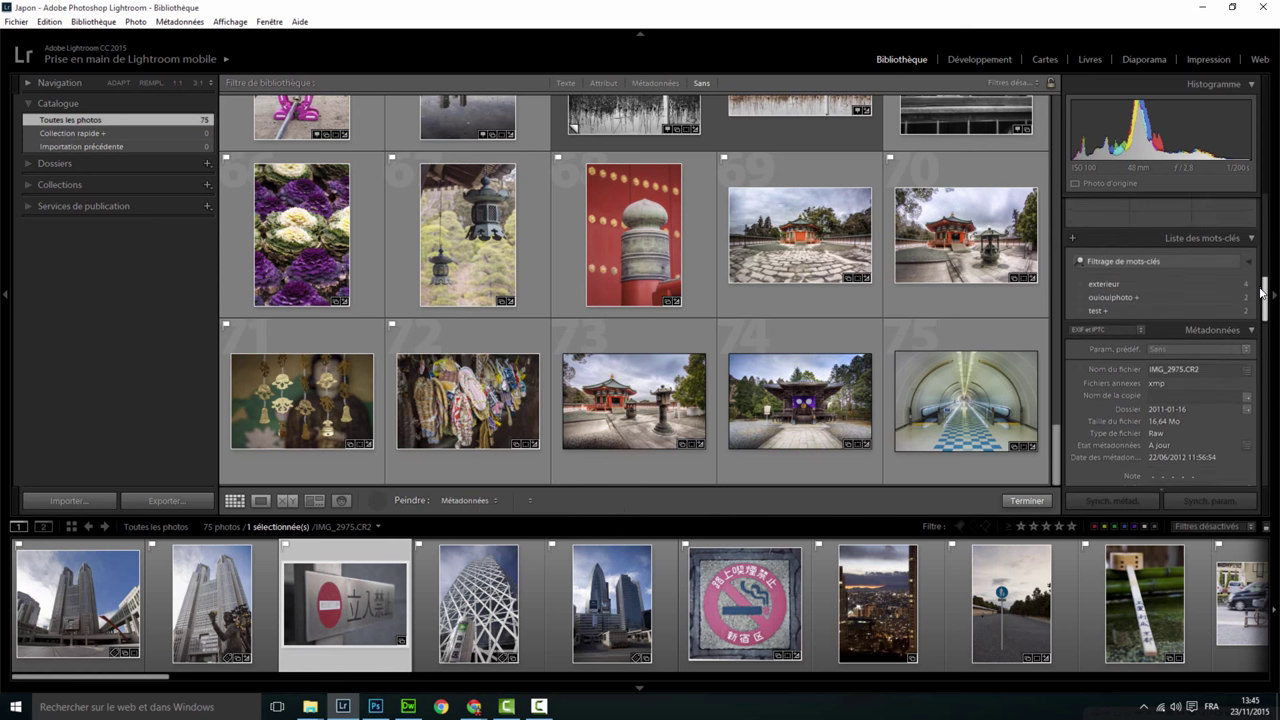
{"action": "scroll", "coordinate": [1225, 315], "scroll_direction": "up", "scroll_amount": 1}
{"action": "left_click", "coordinate": [1206, 317]}
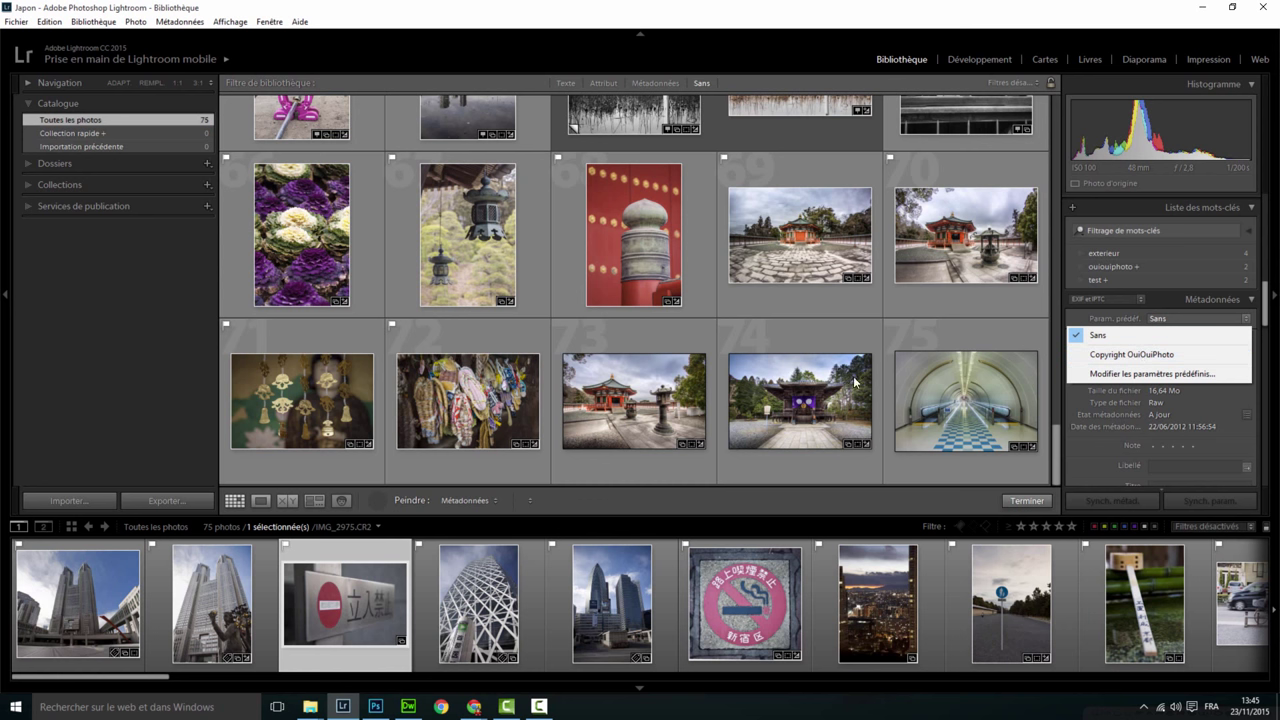
{"action": "left_click", "coordinate": [474, 500]}
Set the painter to Paramètres and browse develop presets such as Photo vieillie.
{"action": "left_click", "coordinate": [445, 591]}
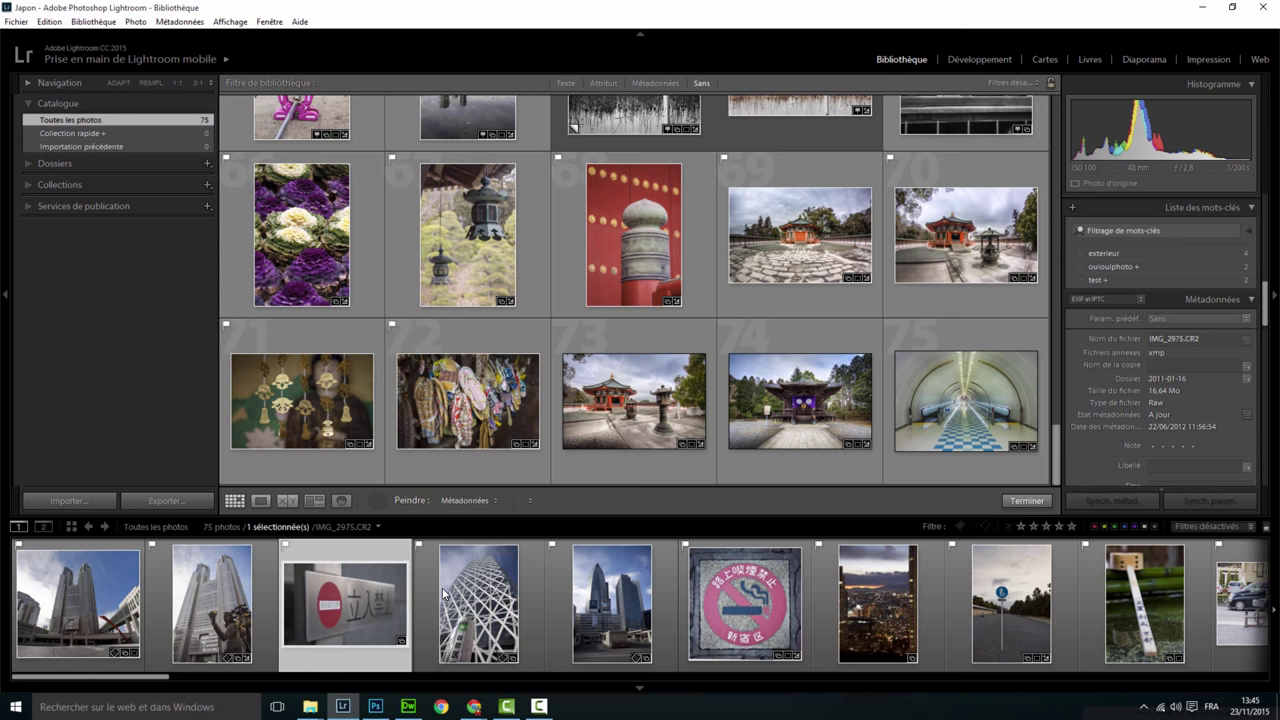
{"action": "left_click", "coordinate": [445, 591]}
{"action": "left_click", "coordinate": [545, 500]}
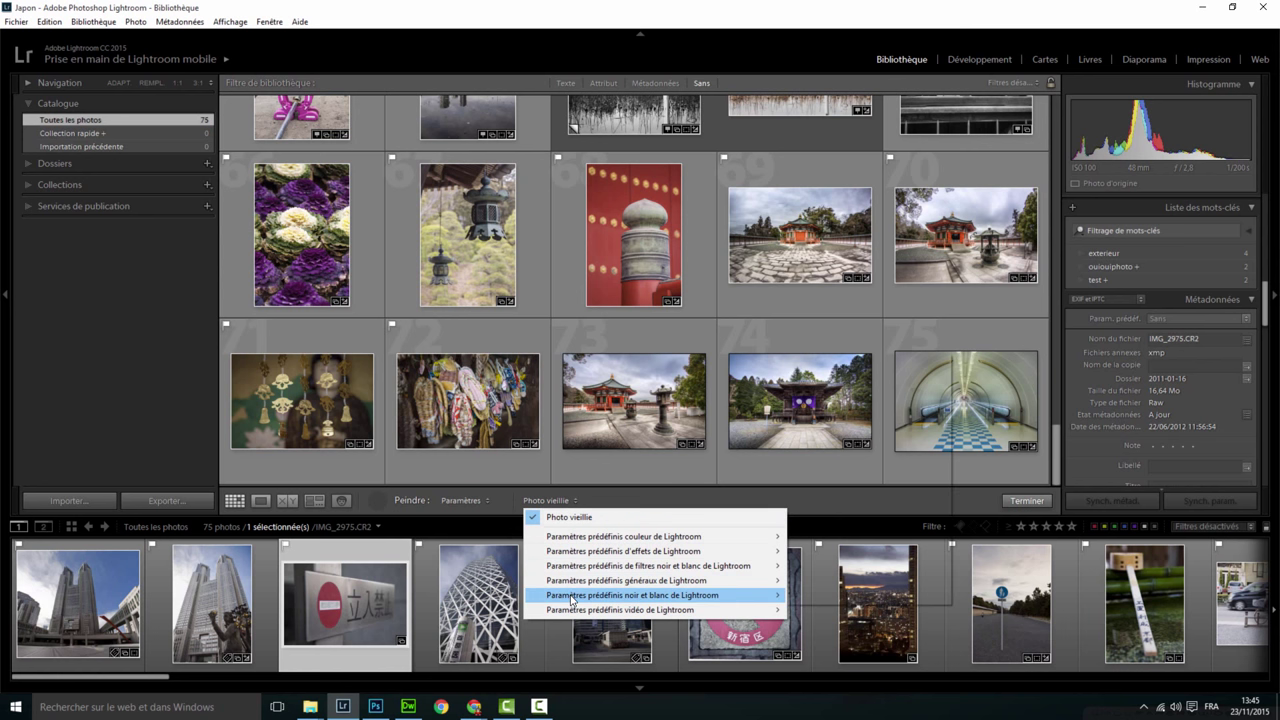
Try Rotation, then set the painter to add photos to the Collection cible.
{"action": "left_click", "coordinate": [465, 501]}
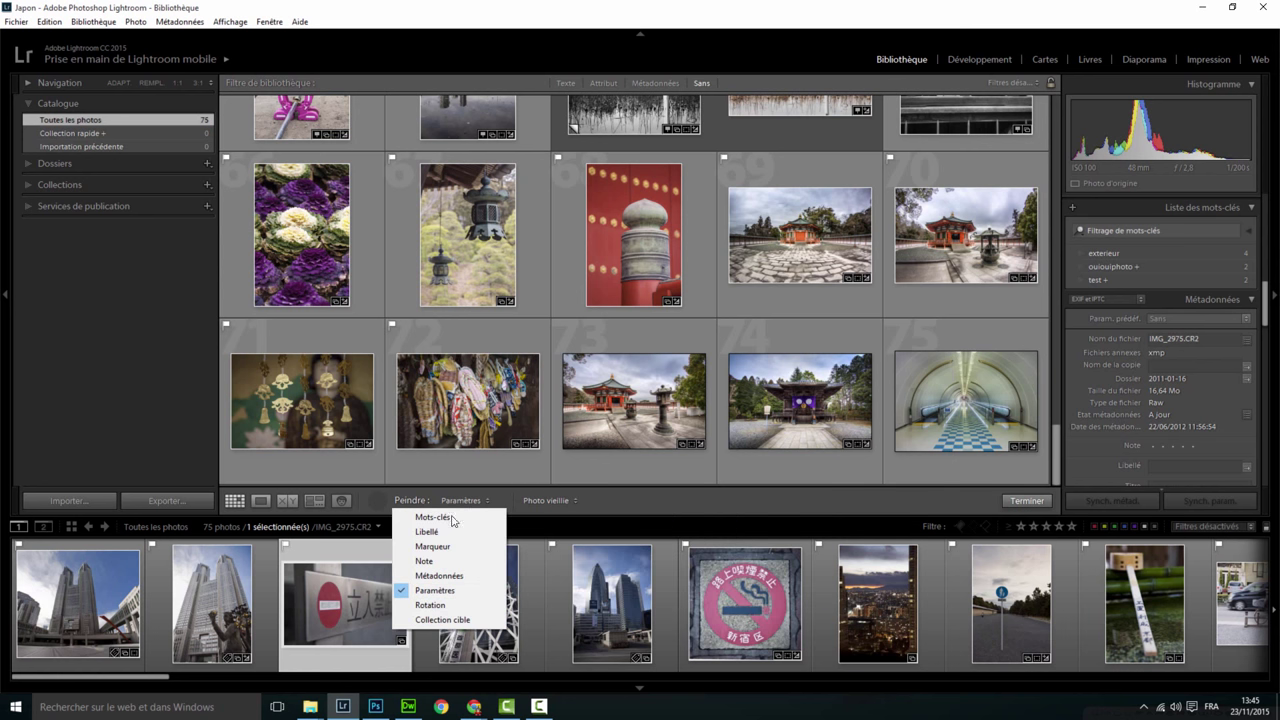
{"action": "left_click", "coordinate": [440, 605]}
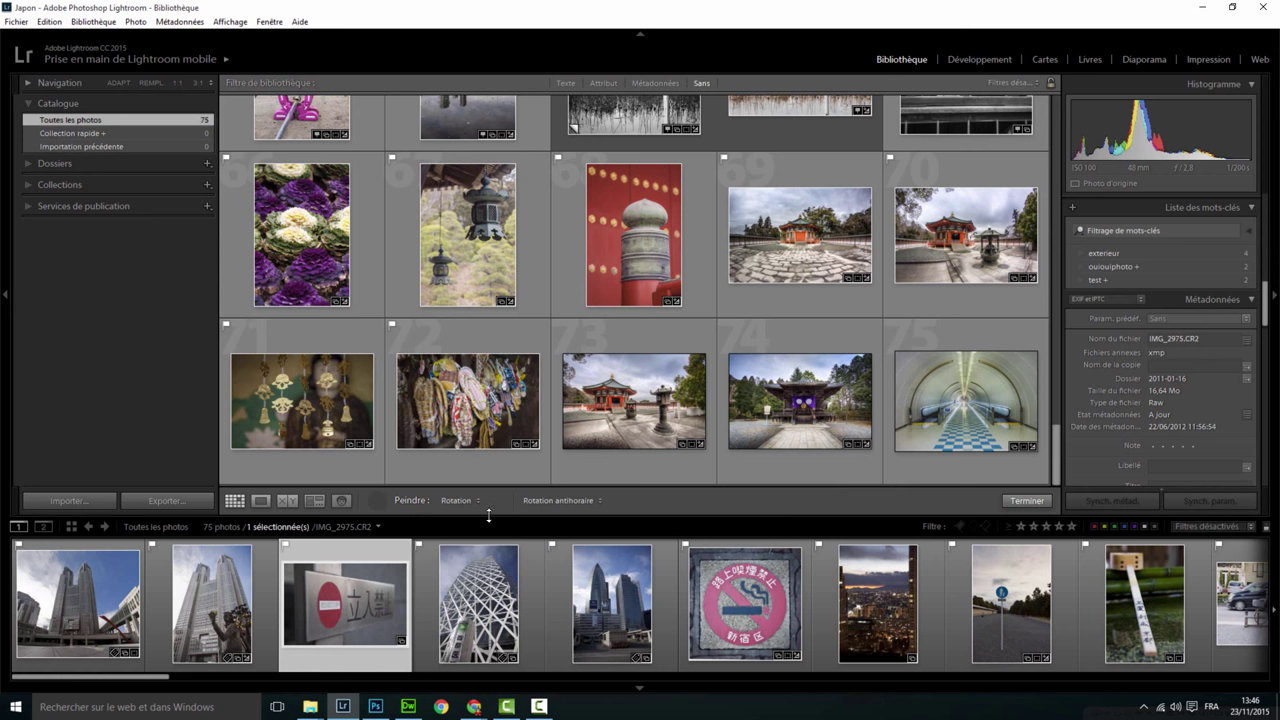
{"action": "left_click", "coordinate": [458, 501]}
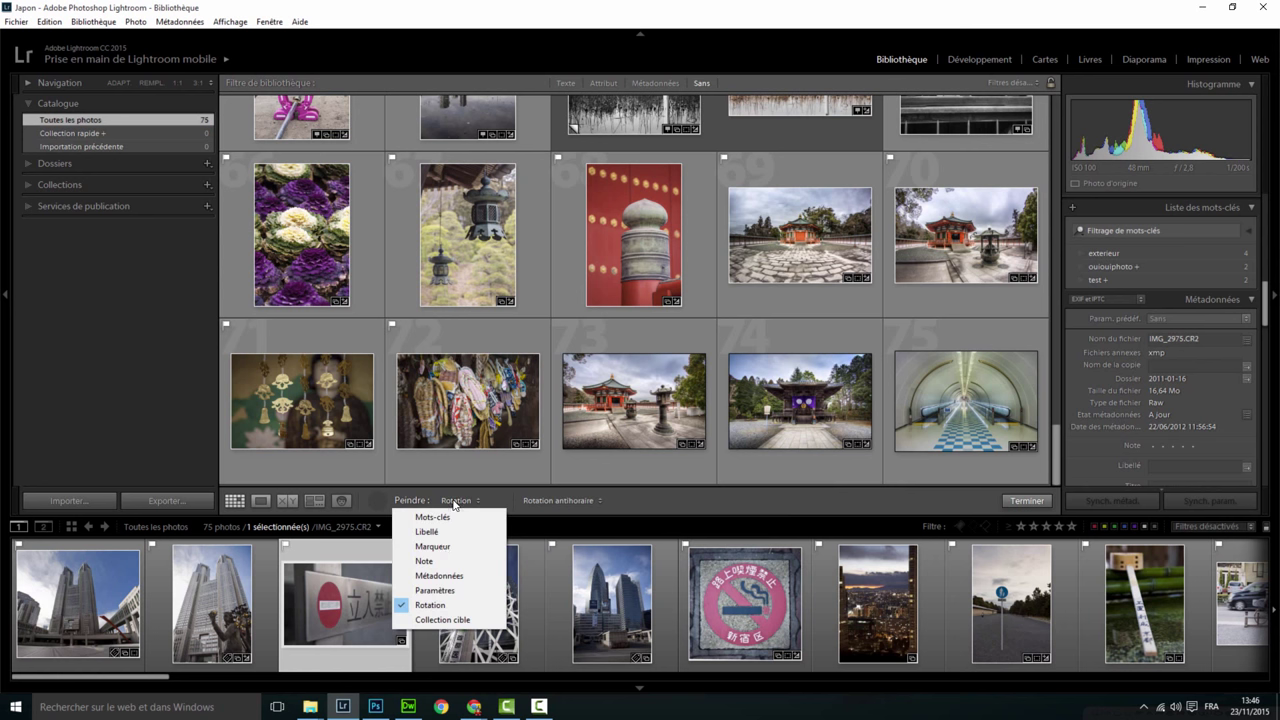
{"action": "left_click", "coordinate": [452, 620]}
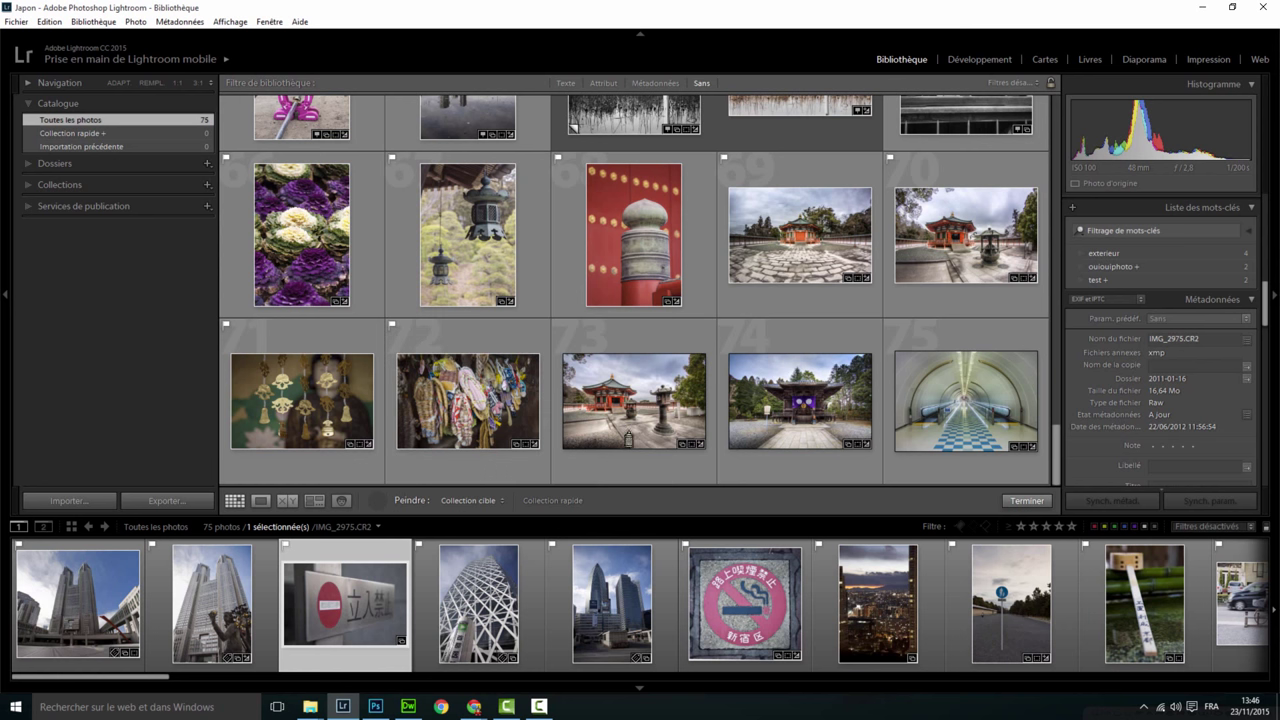
Paint photos 69, 70, the red door and the no-smoking sign into the quick collection.
{"action": "left_click", "coordinate": [813, 246]}
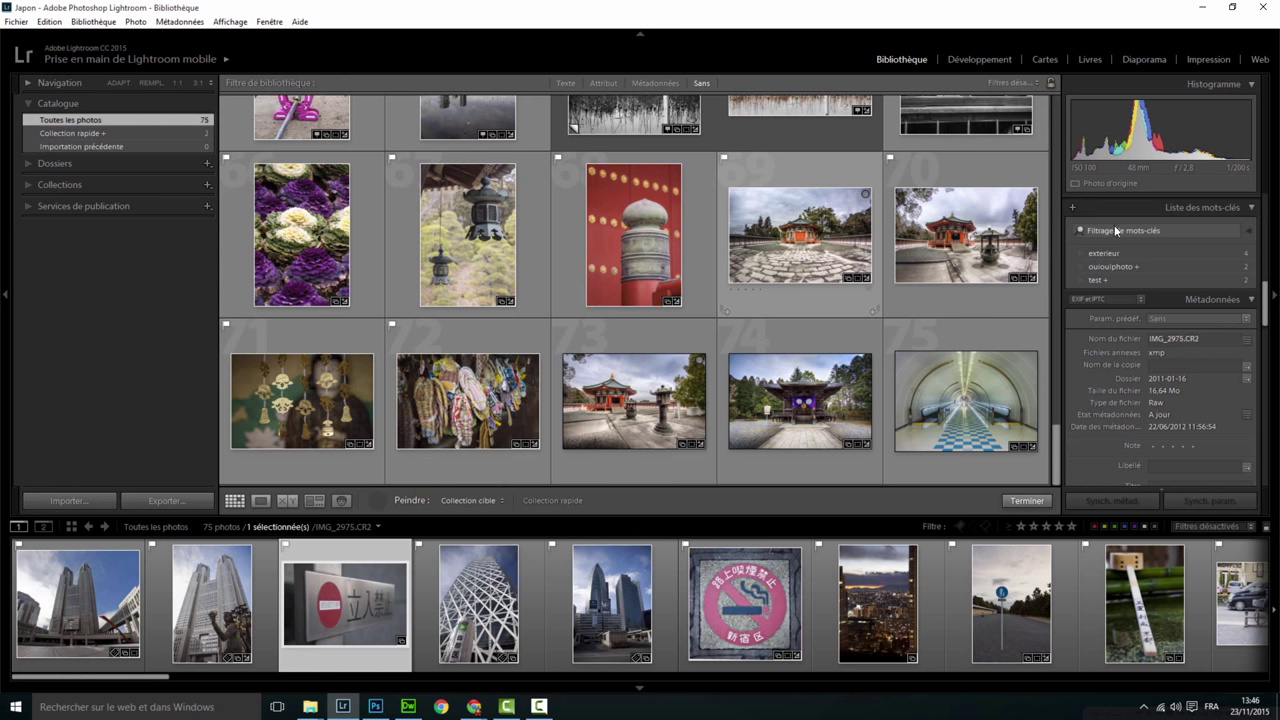
{"action": "left_click", "coordinate": [1012, 240]}
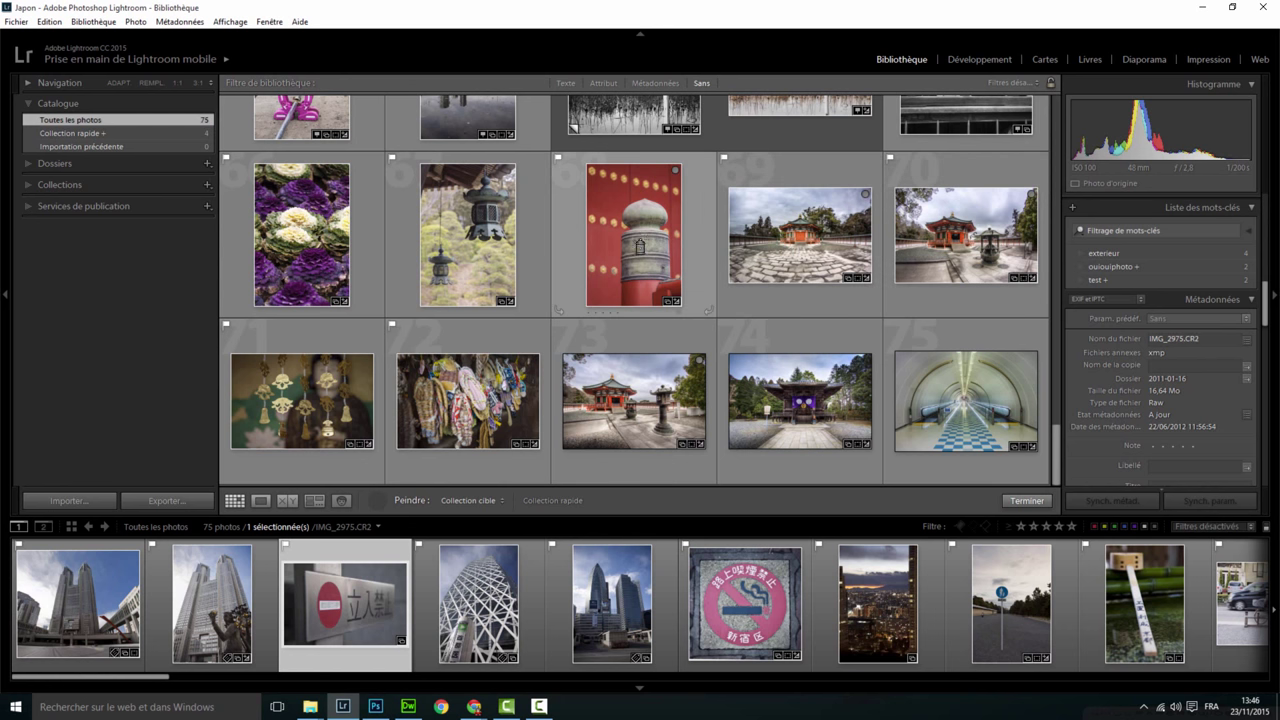
{"action": "scroll", "coordinate": [637, 236], "scroll_direction": "up", "scroll_amount": 3}
{"action": "left_click", "coordinate": [640, 355]}
{"action": "left_click", "coordinate": [464, 350]}
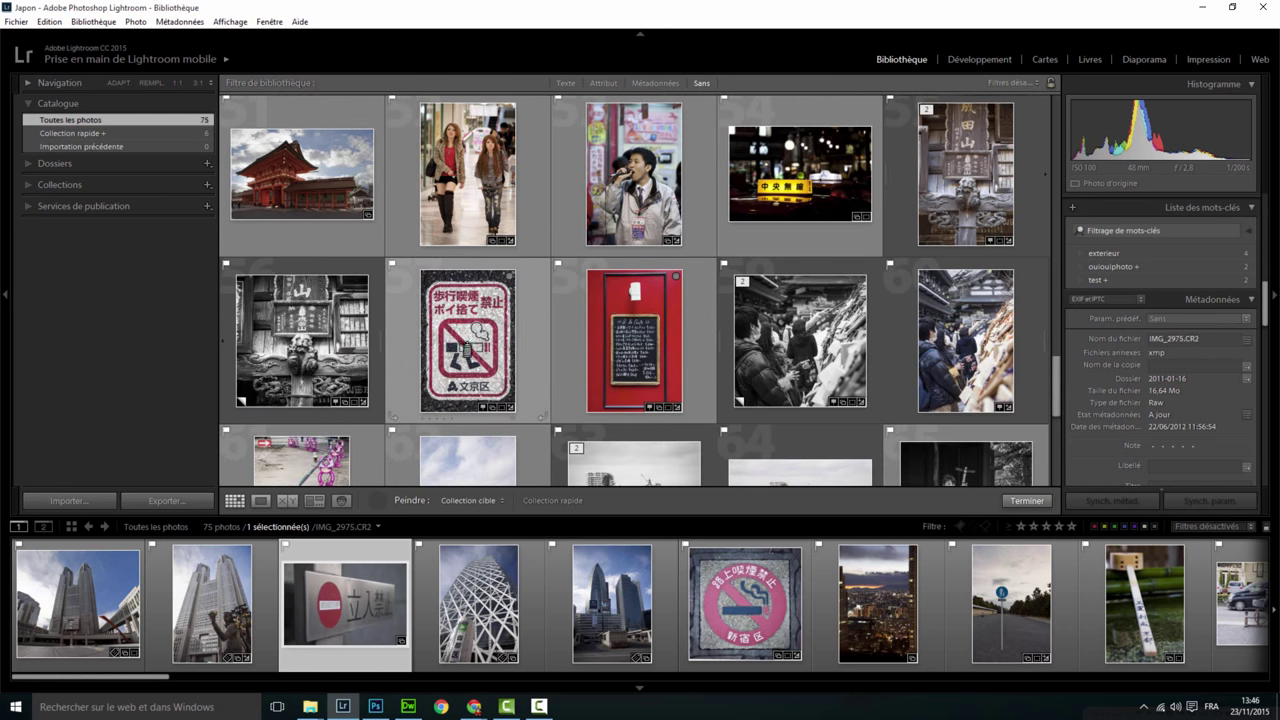
Paint photos 46 through 50 into the quick collection.
{"action": "scroll", "coordinate": [509, 346], "scroll_direction": "up", "scroll_amount": 3}
{"action": "left_click", "coordinate": [1012, 232]}
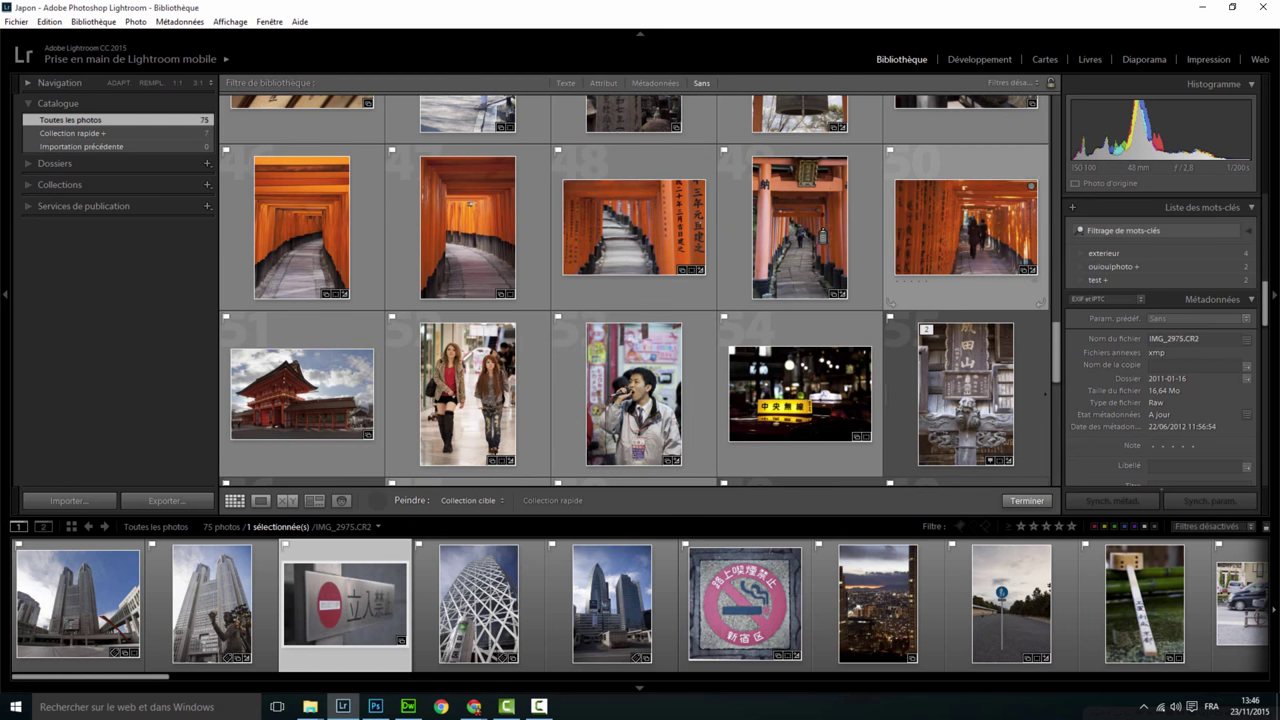
{"action": "left_click", "coordinate": [822, 236]}
{"action": "left_click", "coordinate": [582, 232]}
{"action": "left_click", "coordinate": [469, 237]}
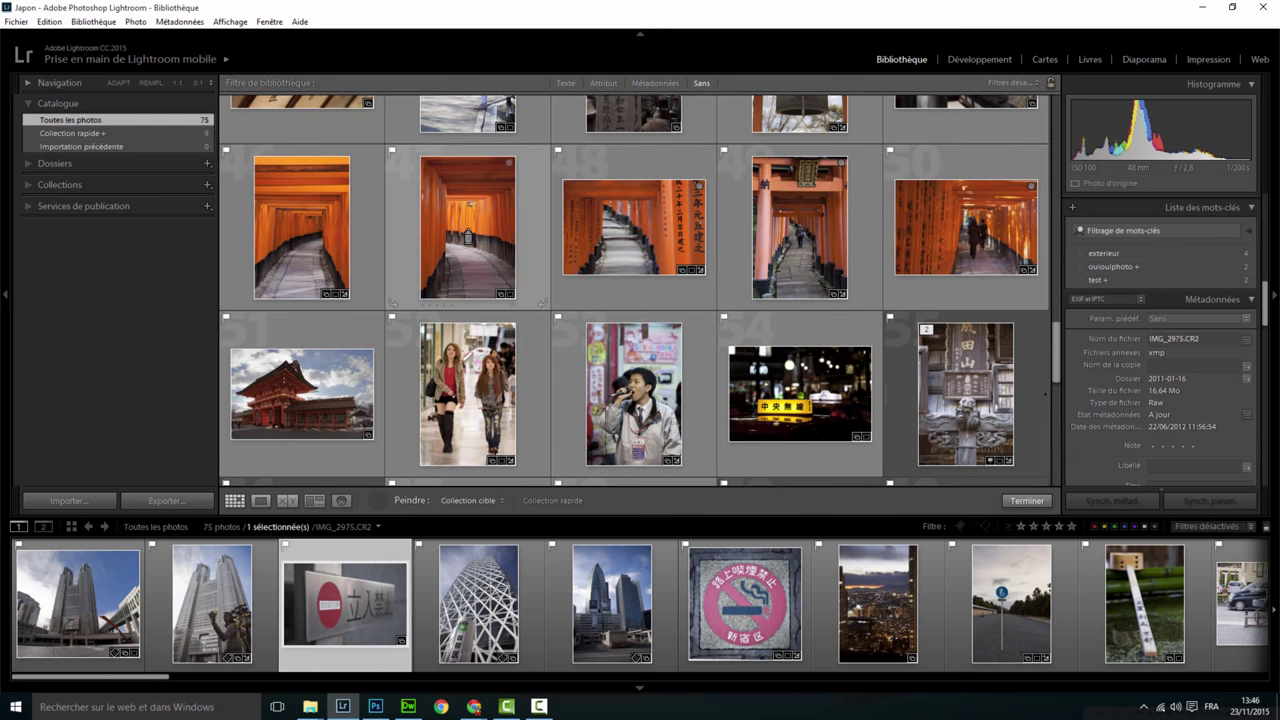
{"action": "left_click", "coordinate": [328, 240]}
Add the bell and red berries photos, then show the 14-photo Collection rapide.
{"action": "scroll", "coordinate": [320, 245], "scroll_direction": "up", "scroll_amount": 2}
{"action": "scroll", "coordinate": [315, 247], "scroll_direction": "up", "scroll_amount": 2}
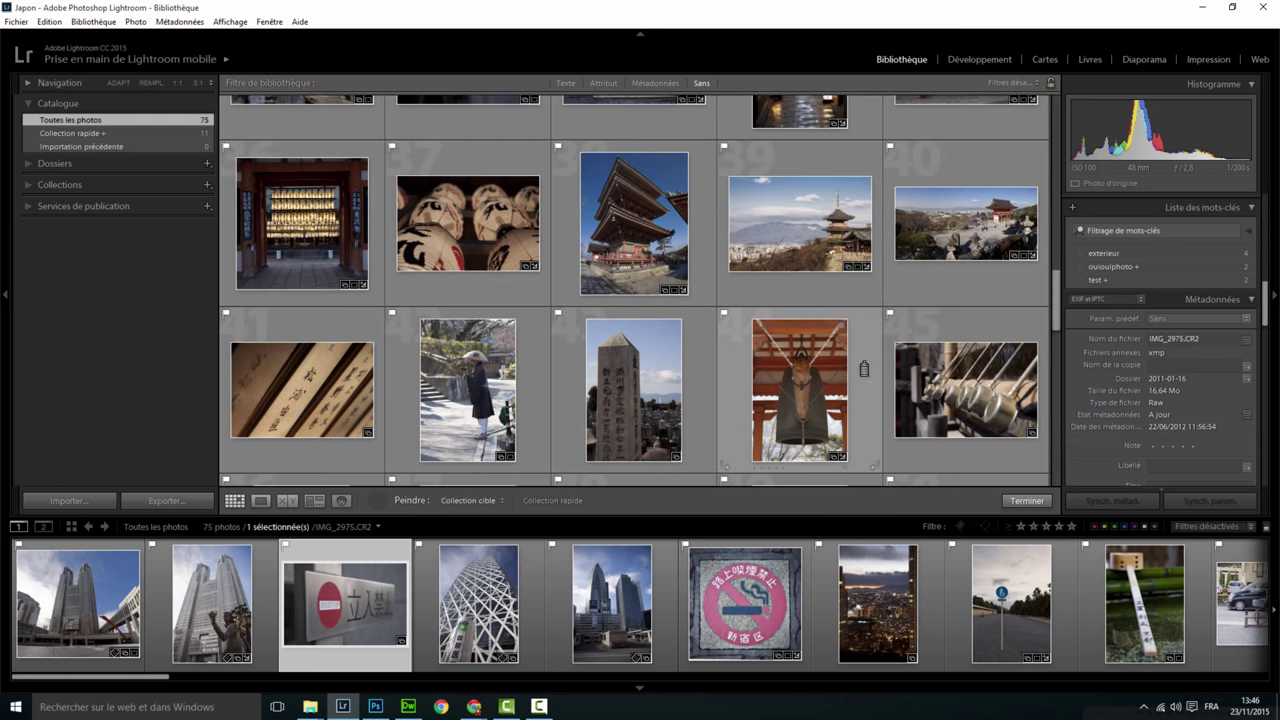
{"action": "left_click", "coordinate": [800, 386]}
{"action": "scroll", "coordinate": [790, 380], "scroll_direction": "up", "scroll_amount": 3}
{"action": "scroll", "coordinate": [776, 367], "scroll_direction": "up", "scroll_amount": 2}
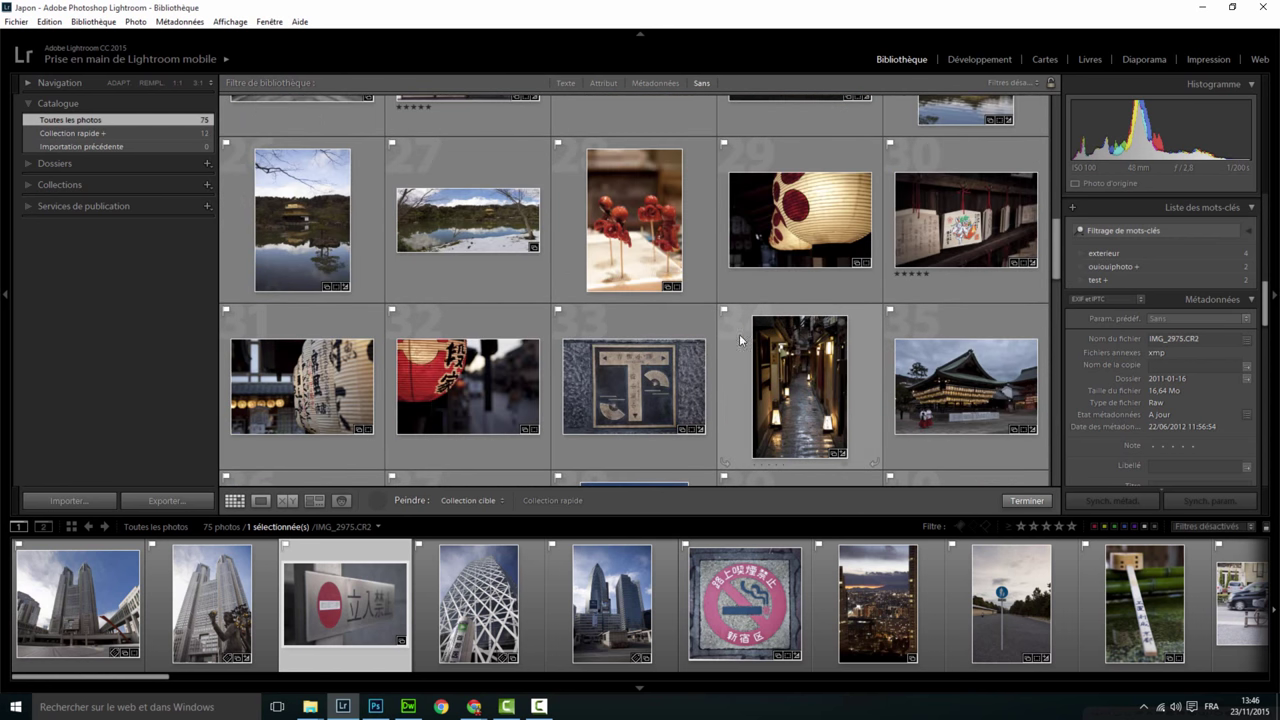
{"action": "left_click", "coordinate": [648, 233]}
{"action": "scroll", "coordinate": [645, 238], "scroll_direction": "up", "scroll_amount": 4}
{"action": "scroll", "coordinate": [642, 244], "scroll_direction": "up", "scroll_amount": 4}
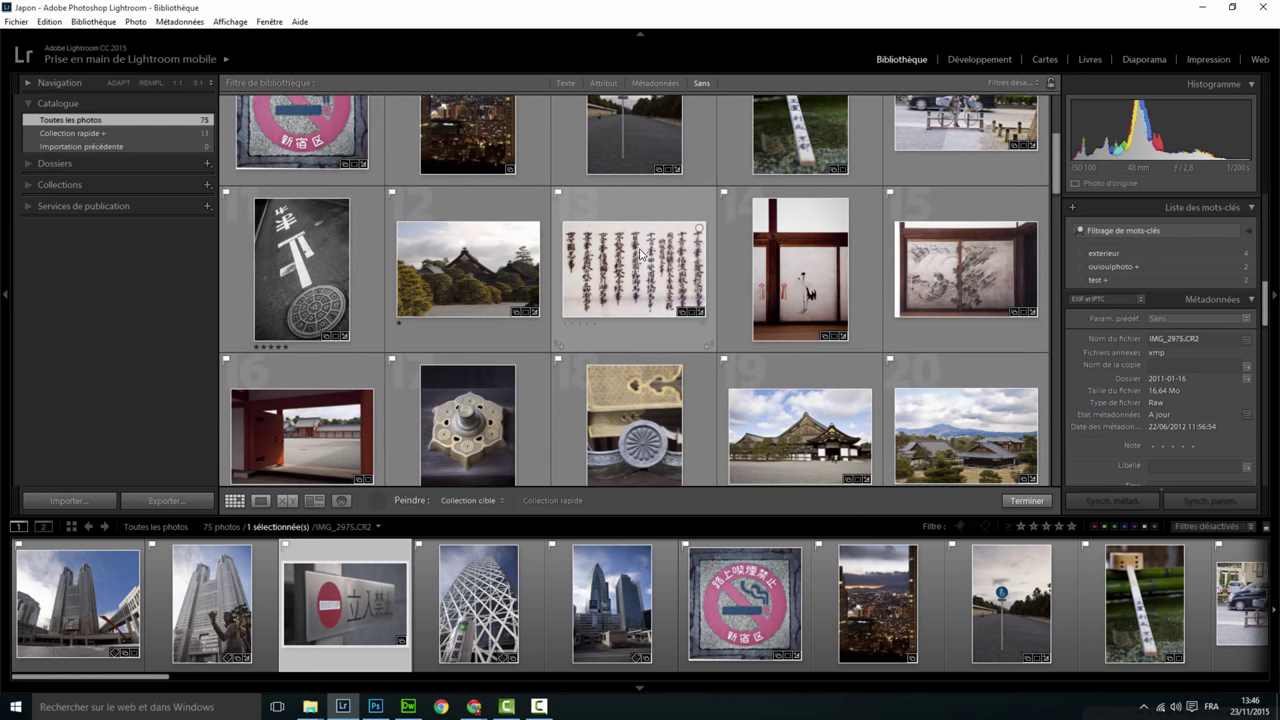
{"action": "scroll", "coordinate": [639, 248], "scroll_direction": "up", "scroll_amount": 4}
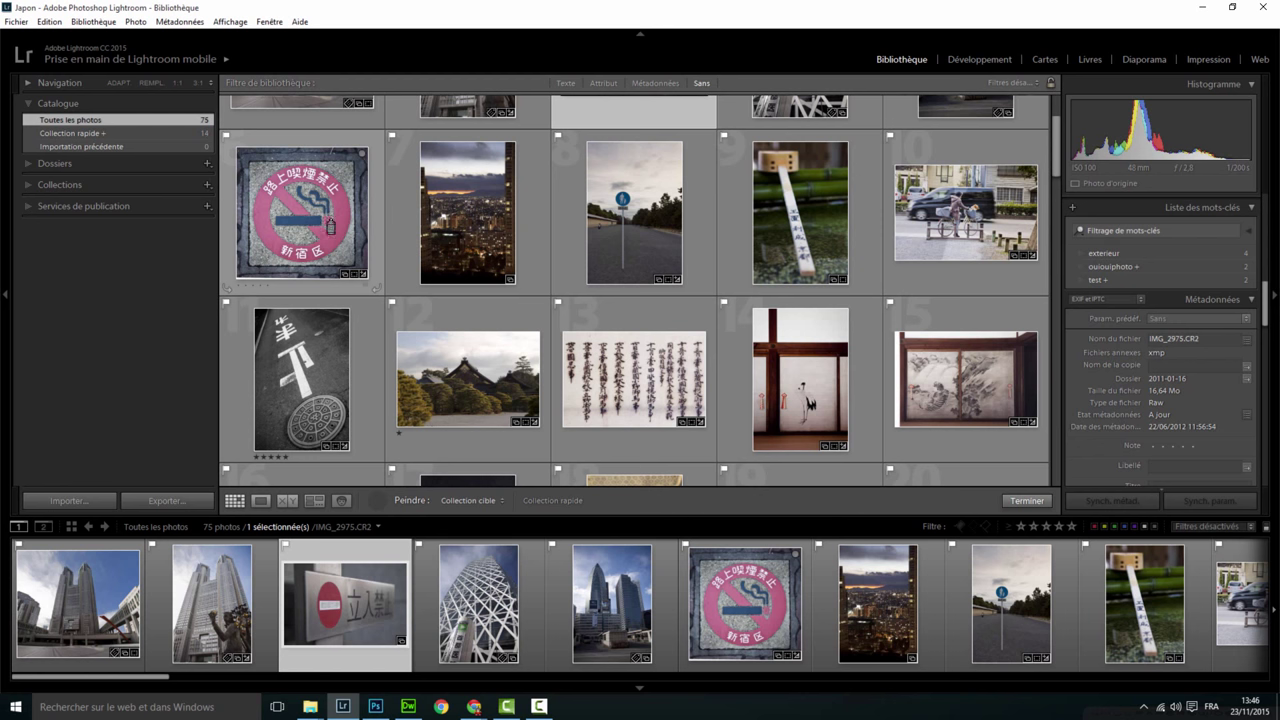
{"action": "scroll", "coordinate": [323, 219], "scroll_direction": "up", "scroll_amount": 2}
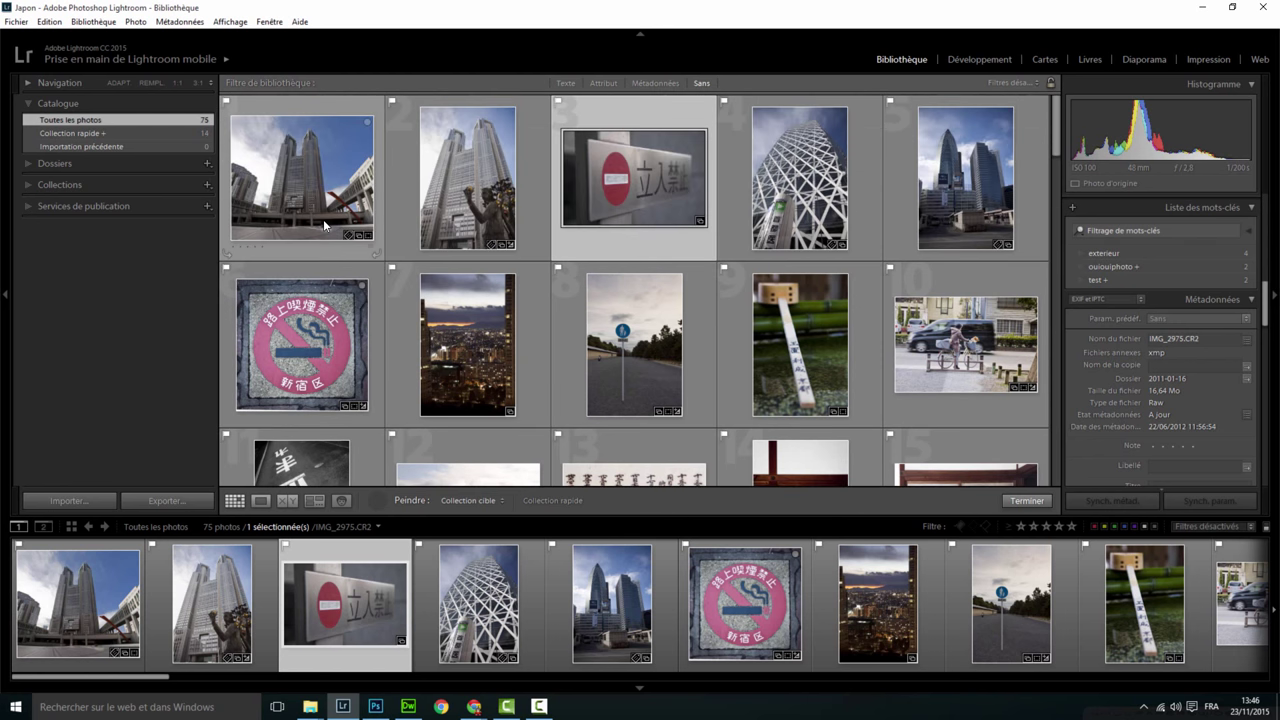
{"action": "left_click", "coordinate": [82, 132]}
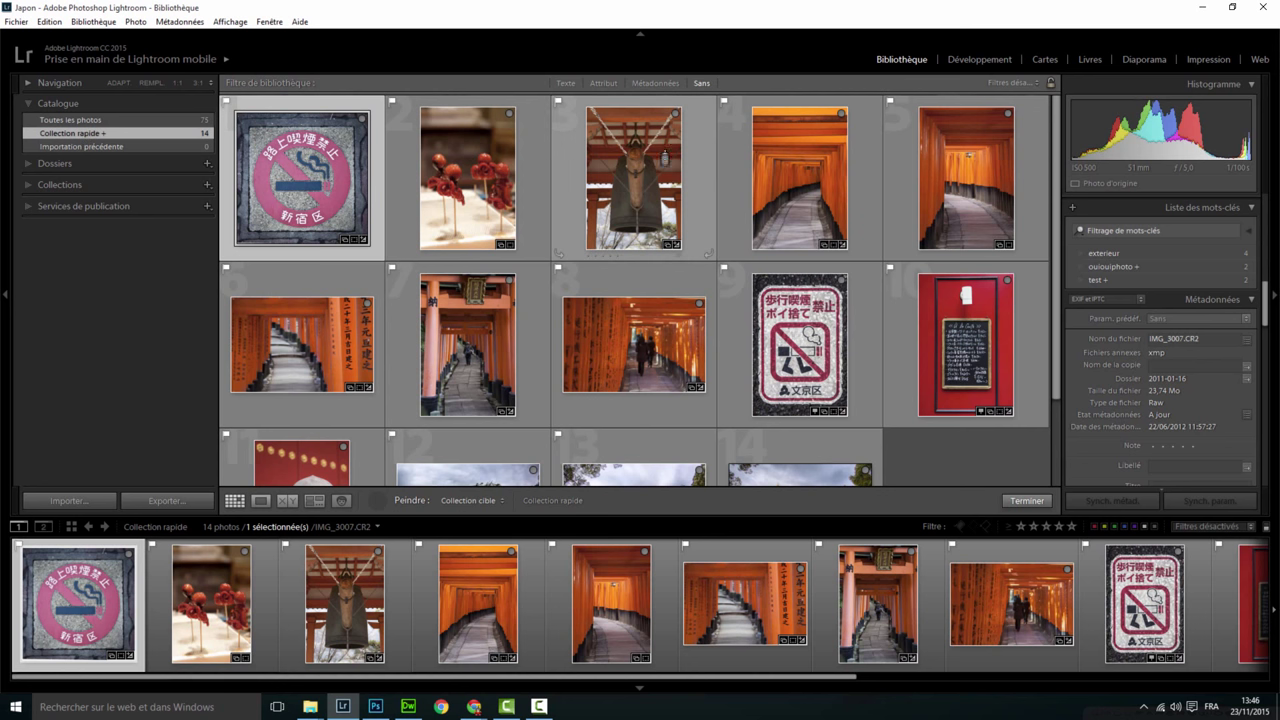
Return to all 75 photos and add the road-sign photo to the quick collection.
{"action": "left_click", "coordinate": [96, 121]}
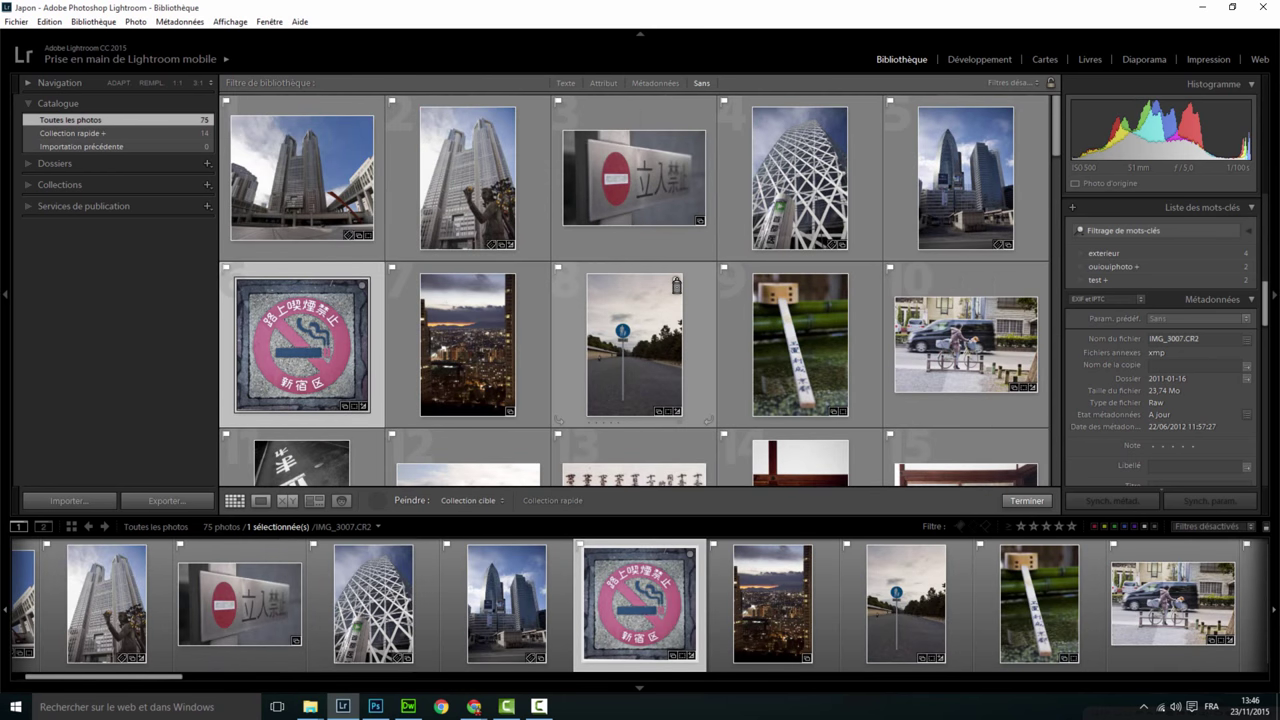
{"action": "key", "text": "Escape"}
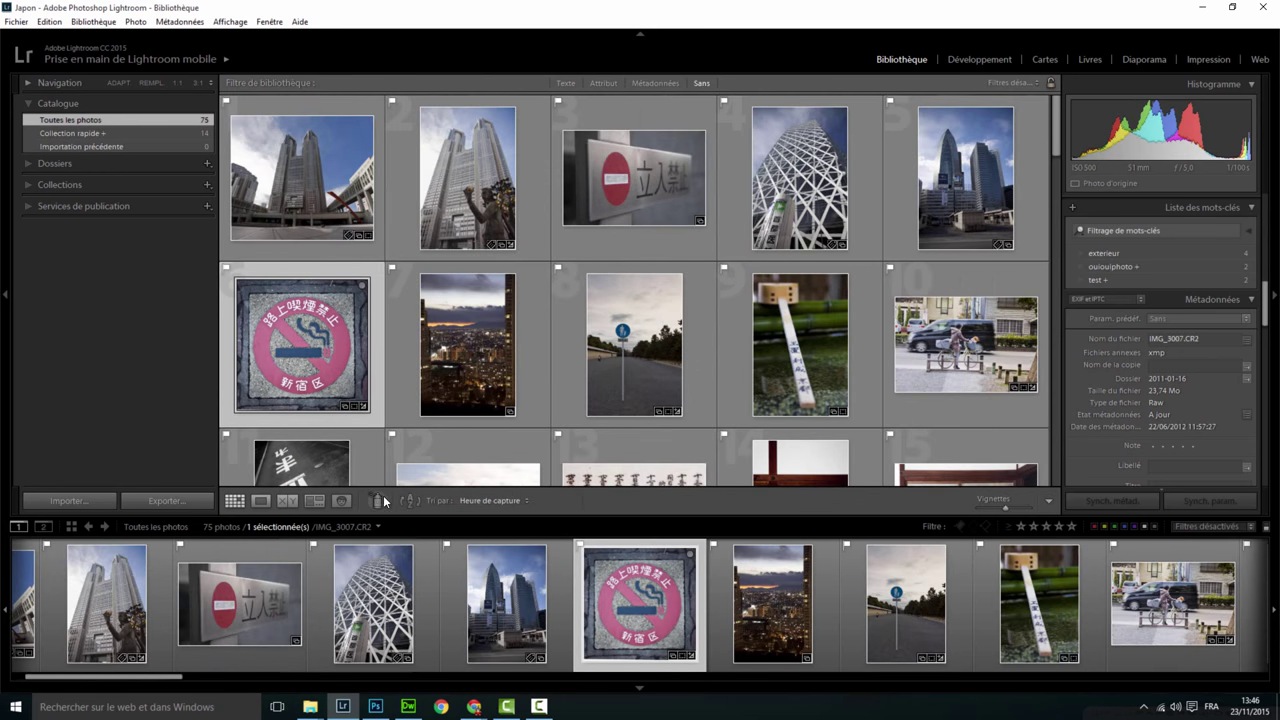
{"action": "left_click", "coordinate": [676, 281]}
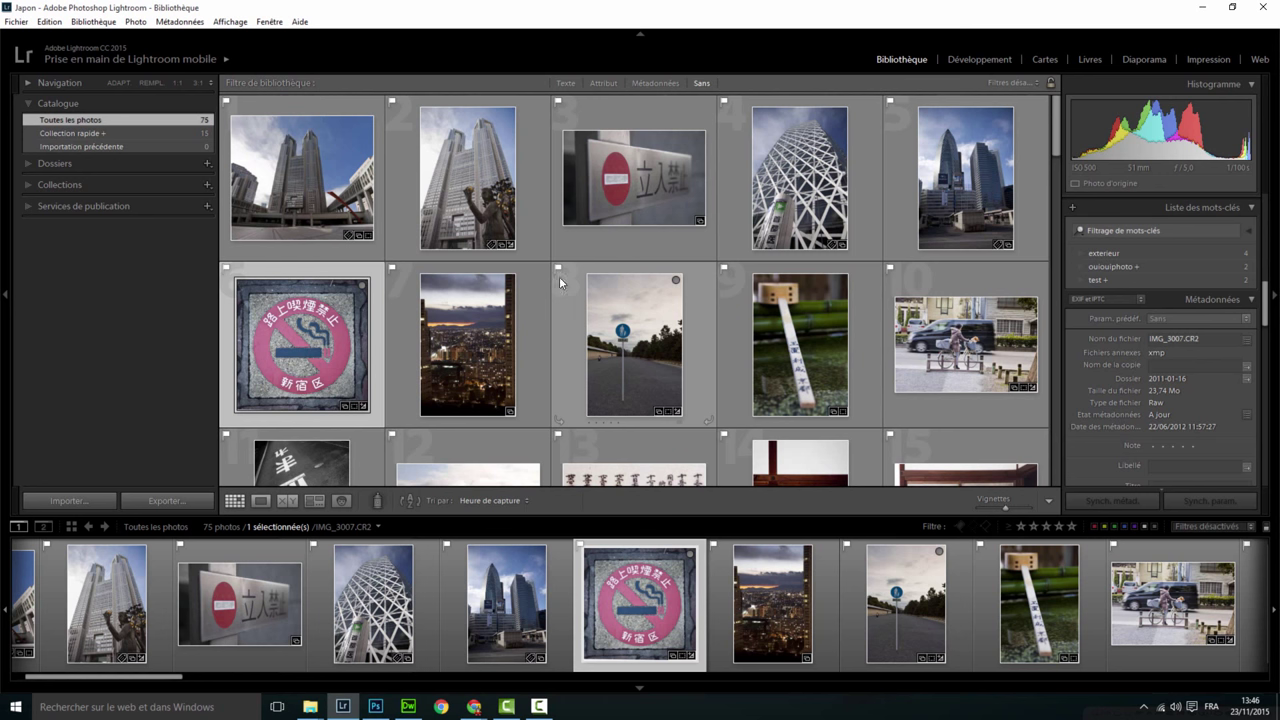
Reactivate the painter to apply the Copyright OuiOuiPhoto metadata preset.
{"action": "left_click", "coordinate": [377, 500]}
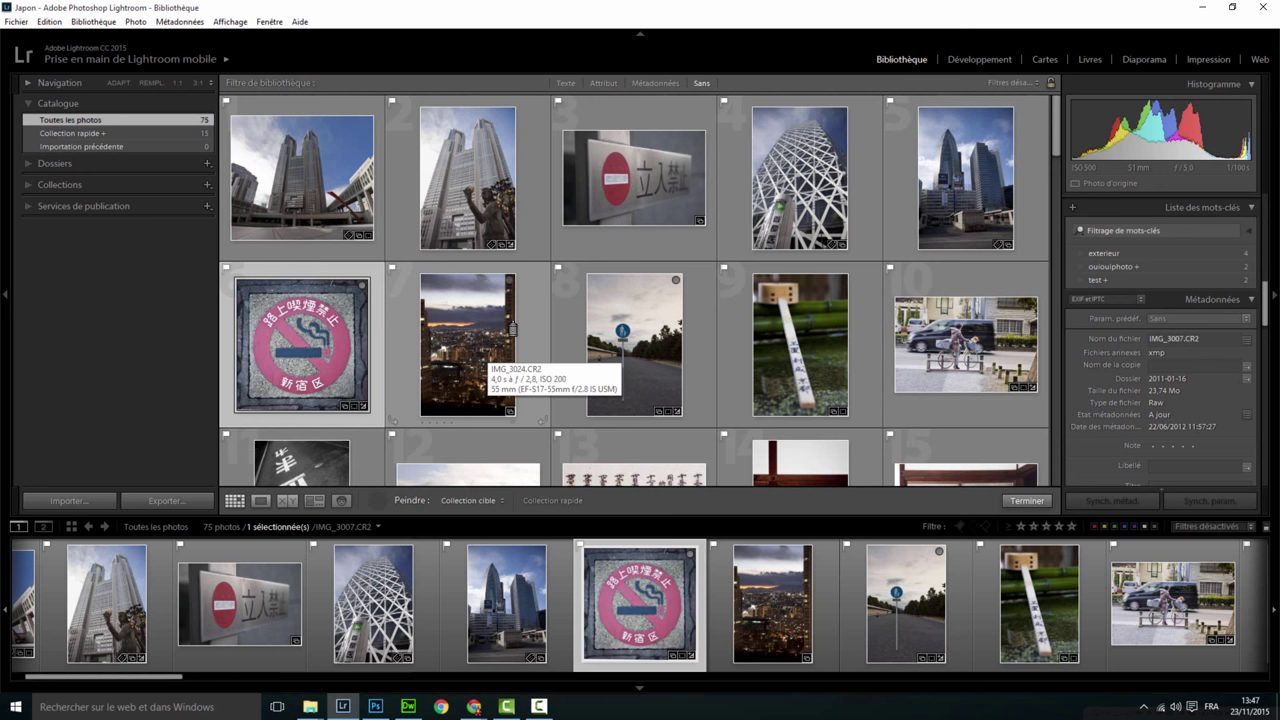
{"action": "left_click", "coordinate": [453, 500]}
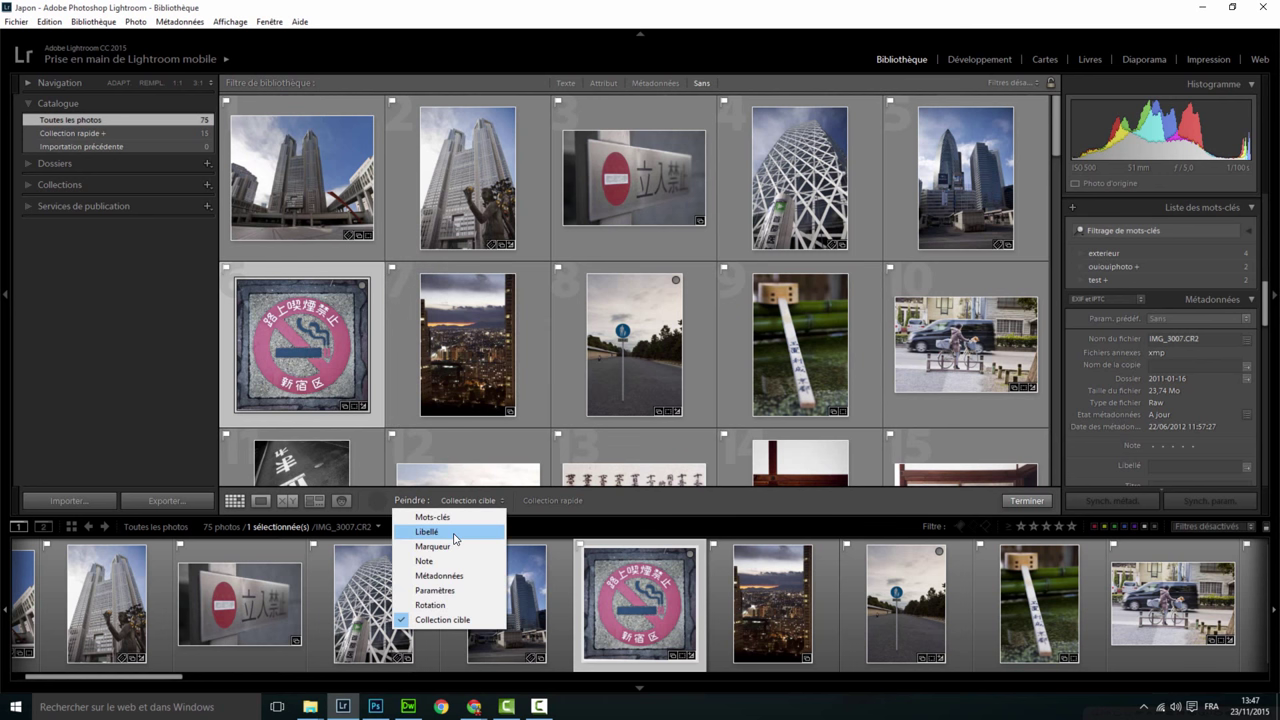
{"action": "left_click", "coordinate": [453, 575]}
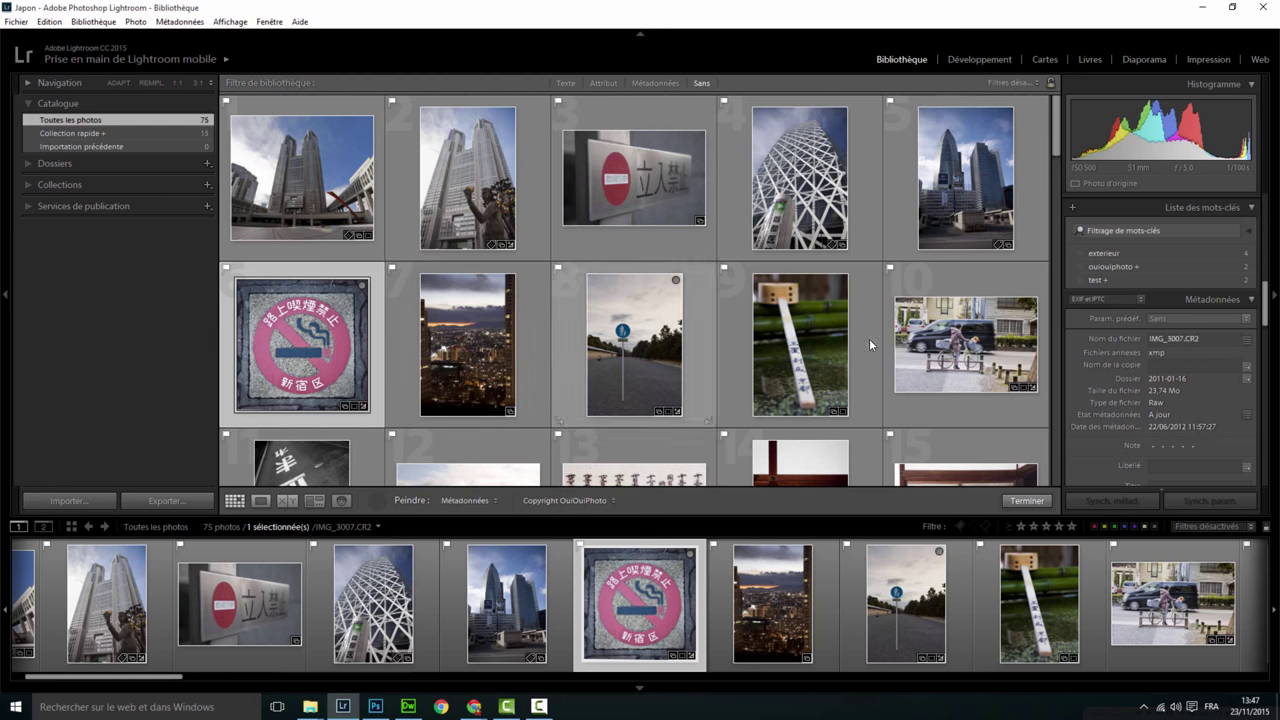
Paint Copyright OuiOuiPhoto onto tunnel photo 75 and check its IPTC copyright fields.
{"action": "scroll", "coordinate": [892, 357], "scroll_direction": "down", "scroll_amount": 2}
{"action": "scroll", "coordinate": [892, 357], "scroll_direction": "down", "scroll_amount": 5}
{"action": "scroll", "coordinate": [892, 351], "scroll_direction": "down", "scroll_amount": 5}
{"action": "scroll", "coordinate": [892, 351], "scroll_direction": "down", "scroll_amount": 5}
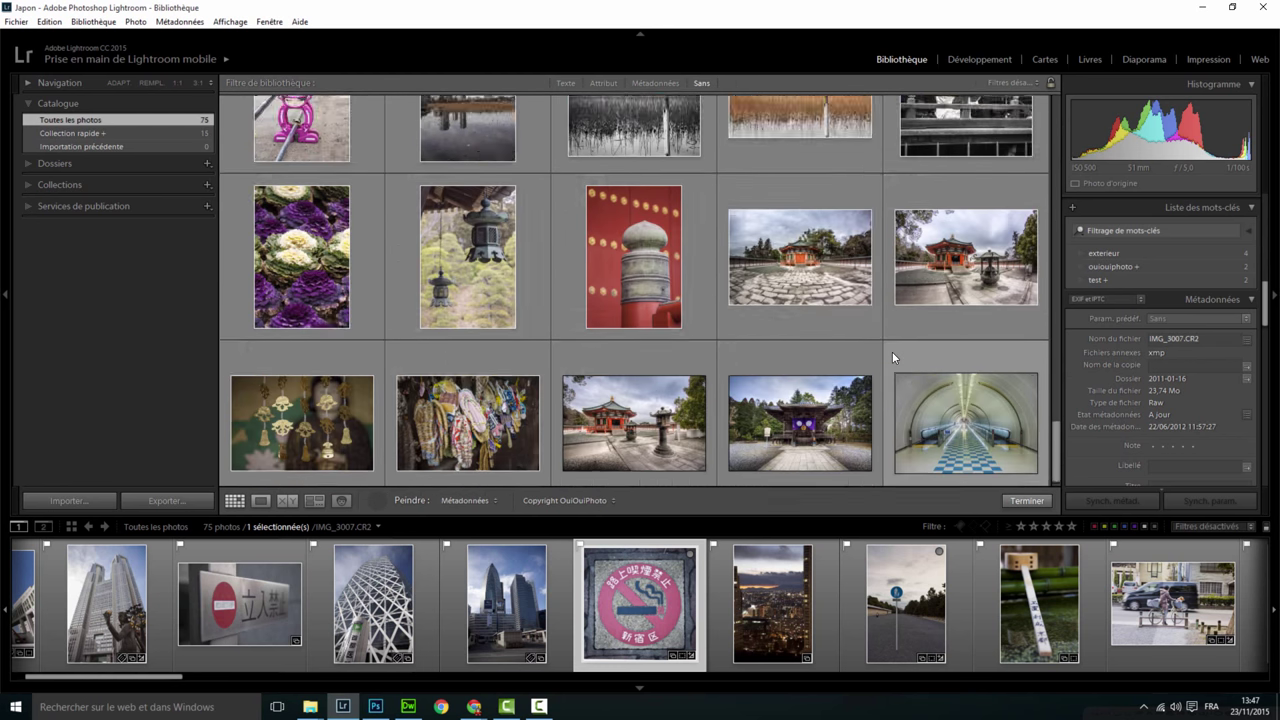
{"action": "left_click", "coordinate": [968, 402]}
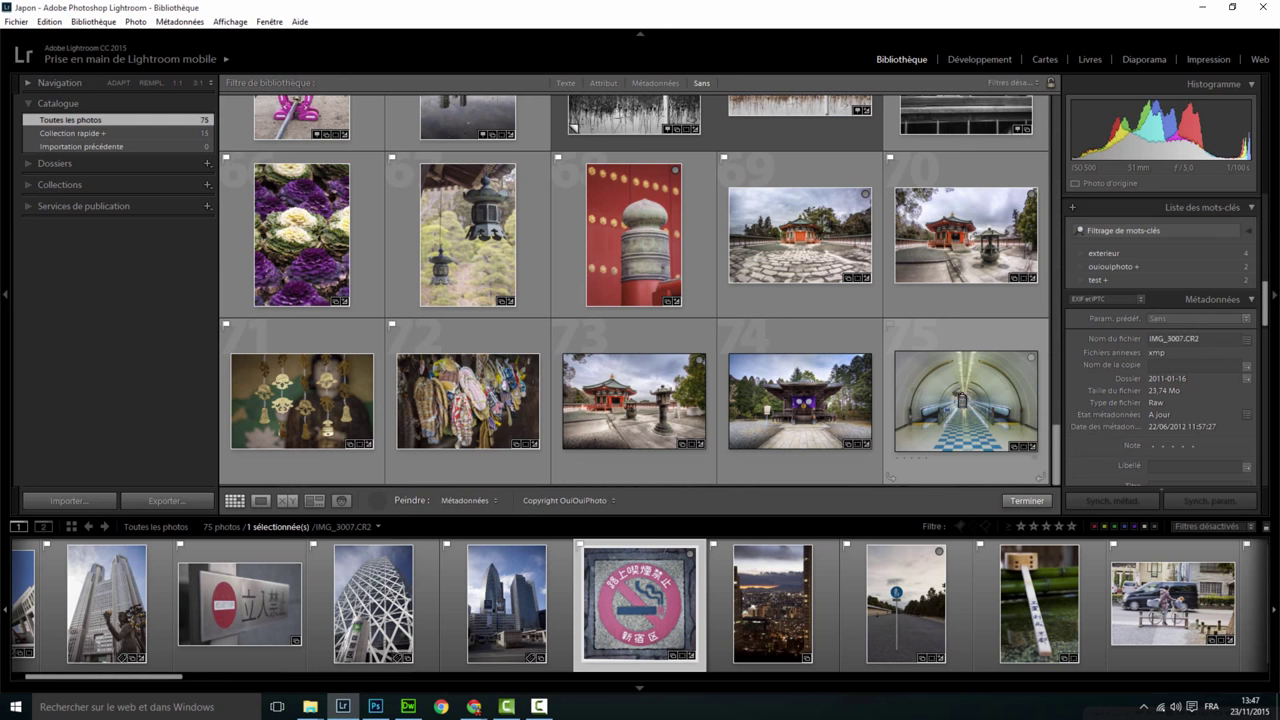
{"action": "left_click", "coordinate": [943, 338]}
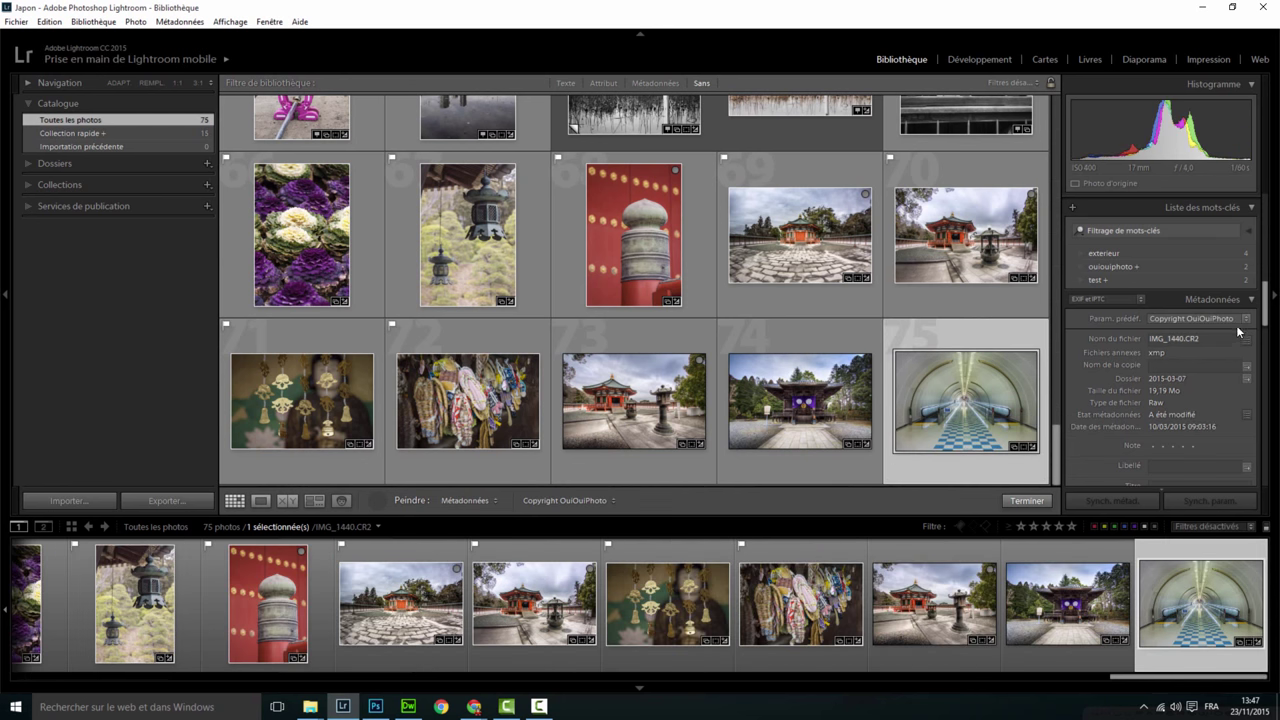
{"action": "left_click_drag", "start_coordinate": [1266, 296], "coordinate": [1271, 436]}
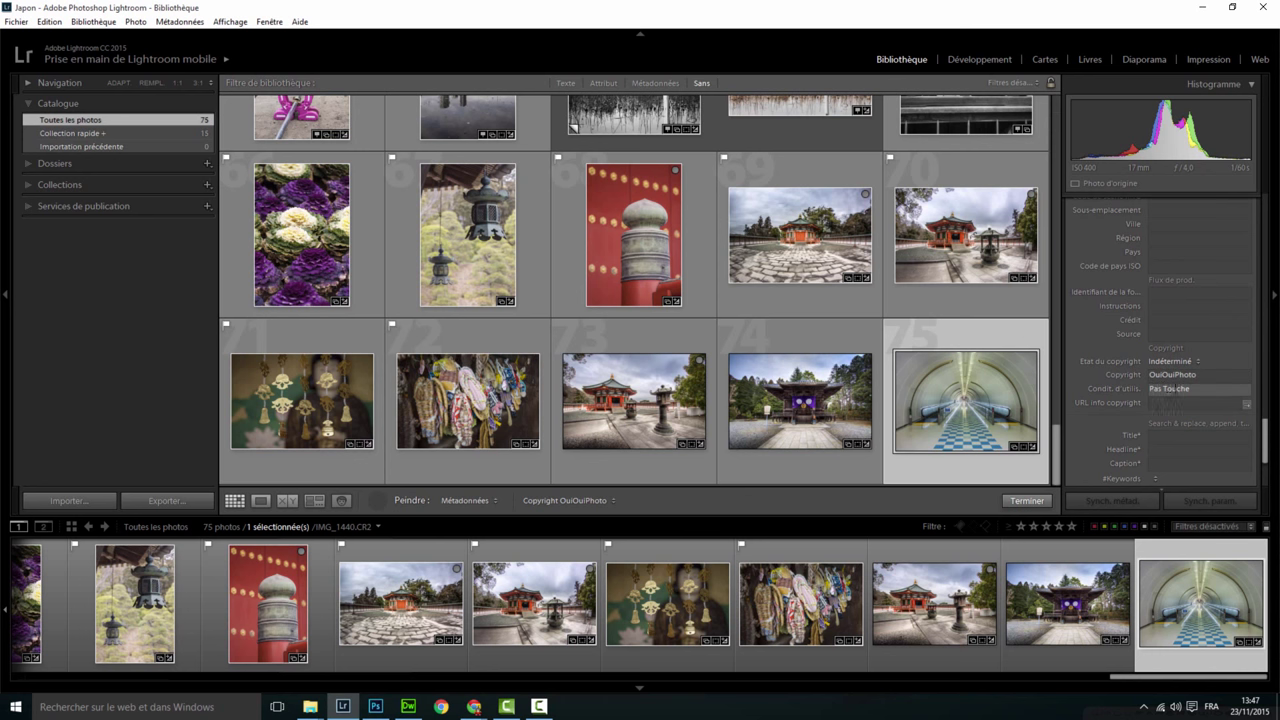
Paint the same Copyright OuiOuiPhoto preset onto photo 74.
{"action": "left_click", "coordinate": [813, 462]}
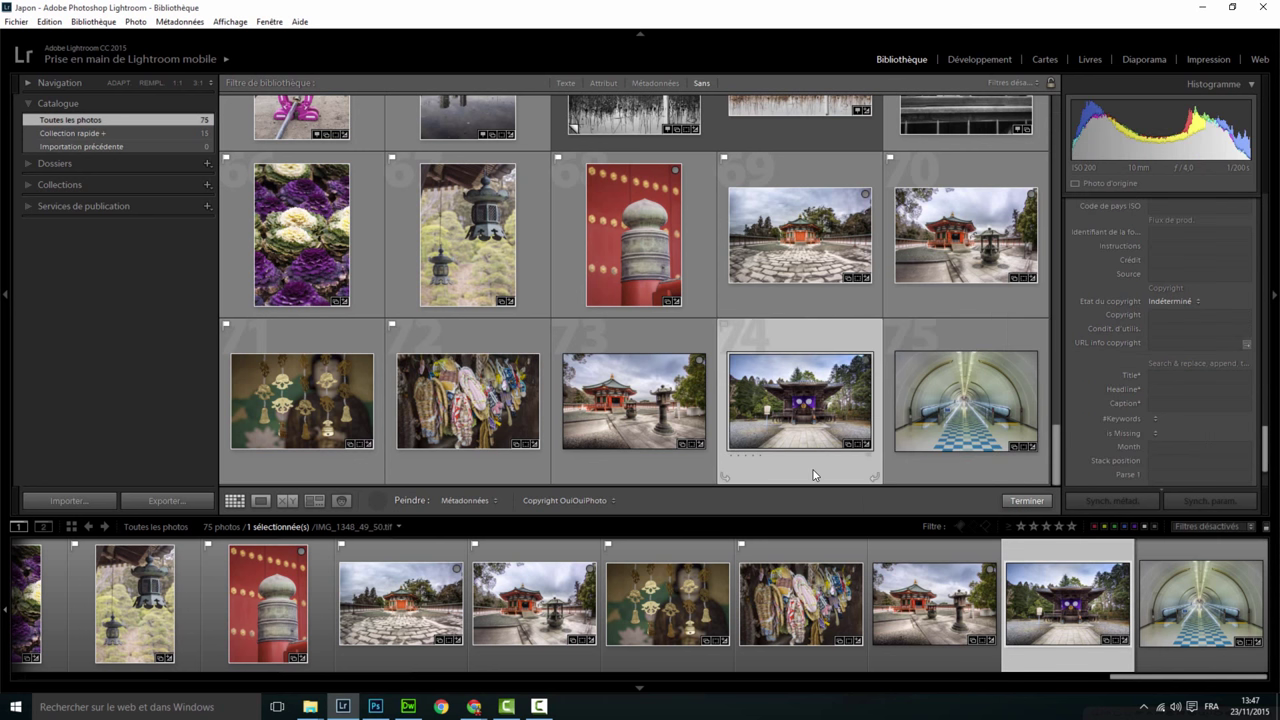
{"action": "left_click", "coordinate": [793, 398]}
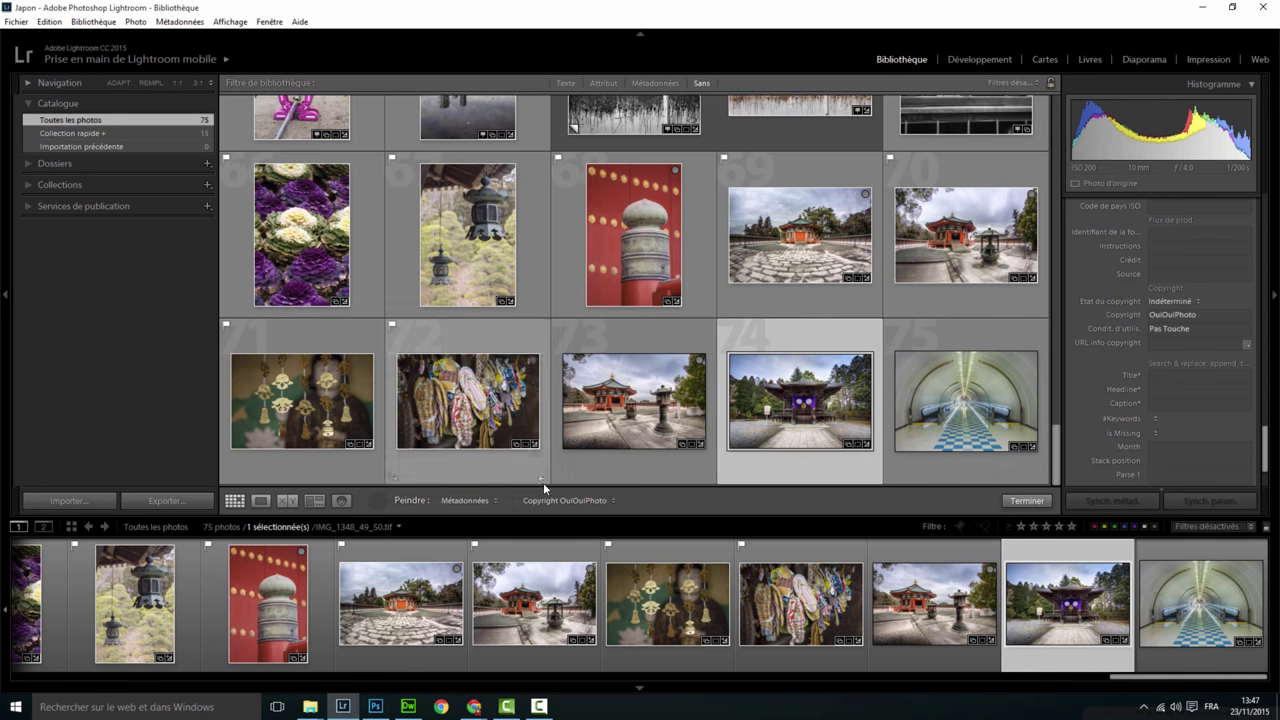
{"action": "left_click", "coordinate": [465, 499]}
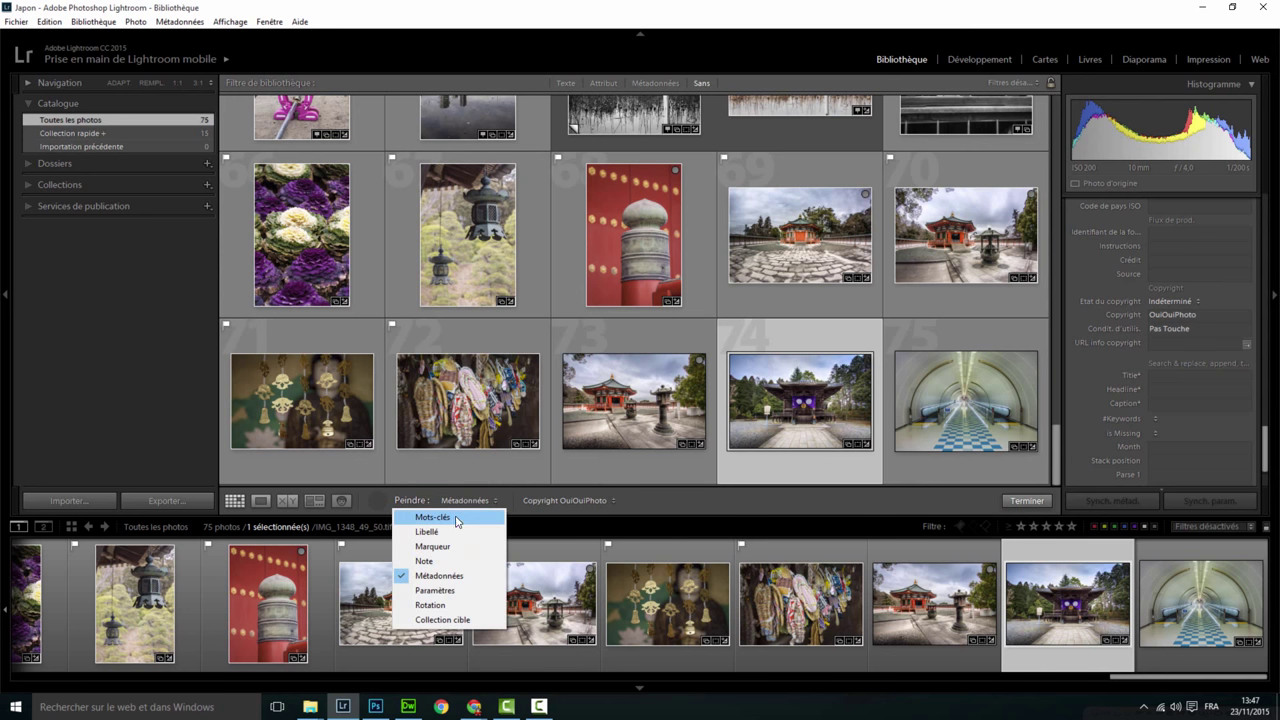
Set the painter to Mots-clés with the keywords test and ouiouiphoto.
{"action": "left_click", "coordinate": [455, 517]}
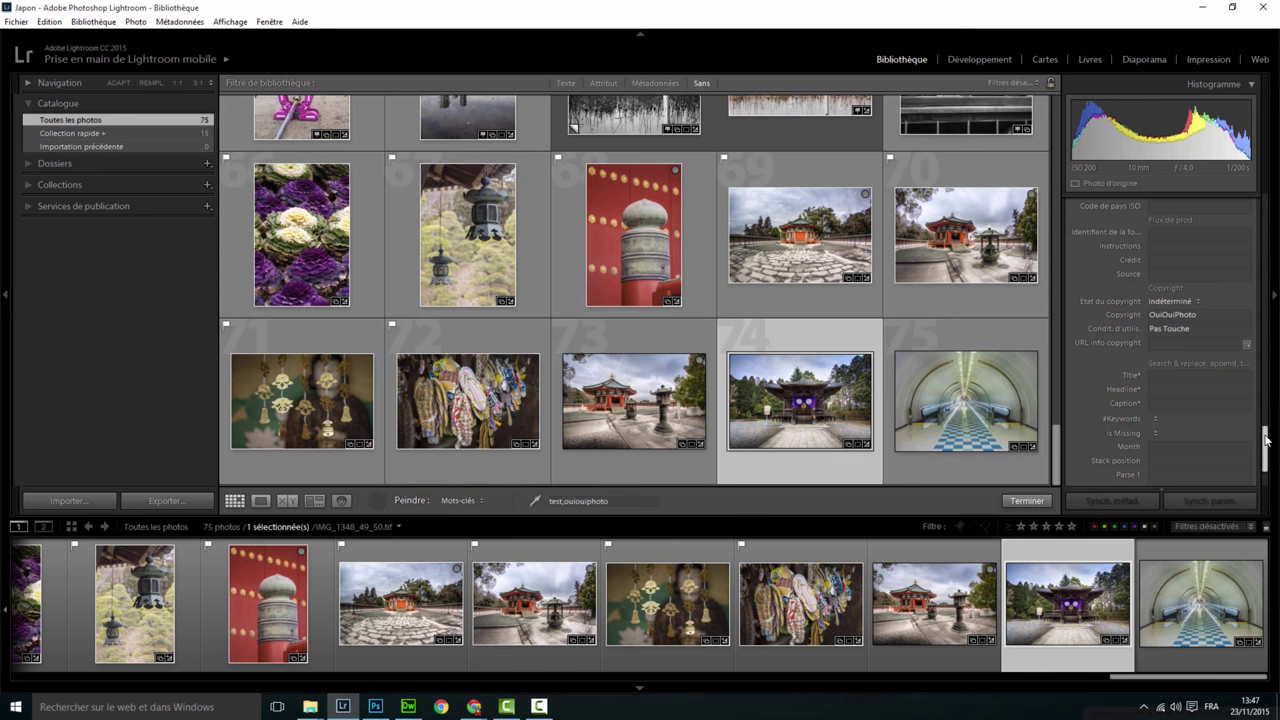
{"action": "left_click_drag", "start_coordinate": [1265, 436], "coordinate": [1272, 231]}
{"action": "scroll", "coordinate": [1273, 228], "scroll_direction": "up", "scroll_amount": 2}
{"action": "scroll", "coordinate": [1272, 224], "scroll_direction": "up", "scroll_amount": 1}
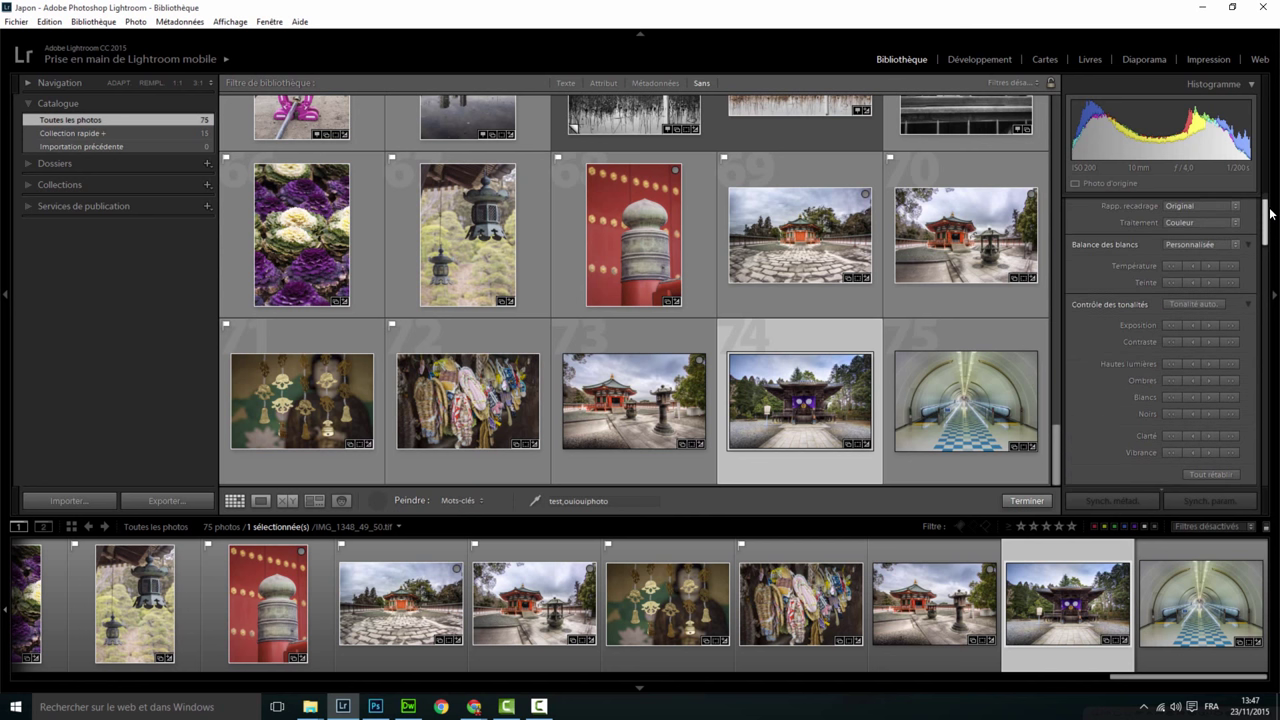
{"action": "scroll", "coordinate": [1271, 220], "scroll_direction": "up", "scroll_amount": 1}
{"action": "scroll", "coordinate": [1269, 224], "scroll_direction": "up", "scroll_amount": 1}
{"action": "scroll", "coordinate": [1269, 224], "scroll_direction": "down", "scroll_amount": 4}
{"action": "scroll", "coordinate": [1269, 224], "scroll_direction": "down", "scroll_amount": 1}
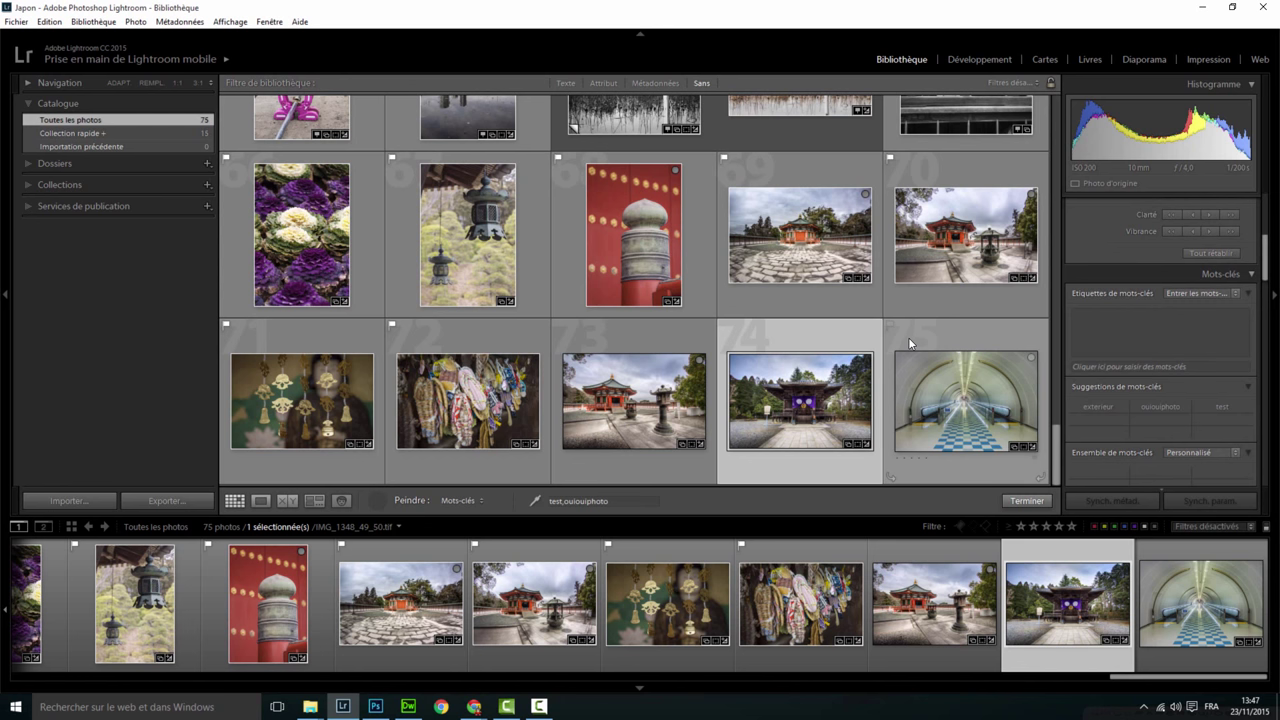
Tag temple photos 69 and 70 with the keyword test via the Keywords panel.
{"action": "left_click", "coordinate": [920, 312]}
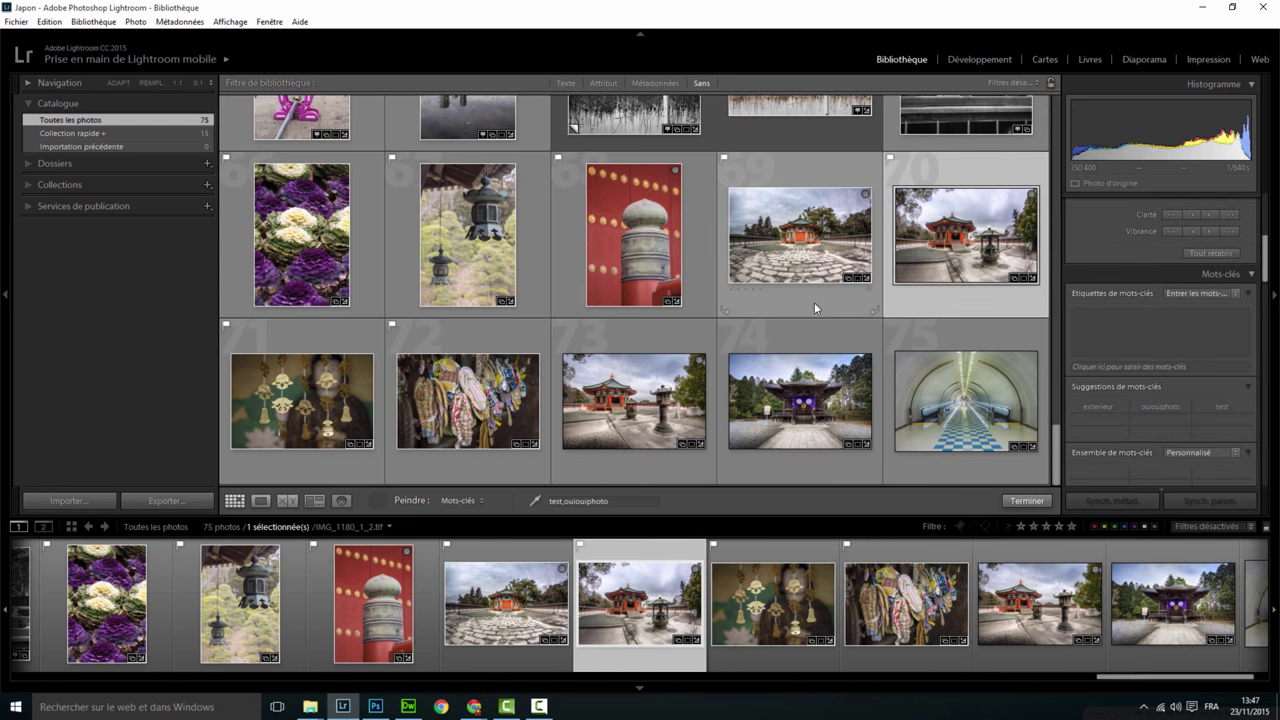
{"action": "key", "text": "shift"}
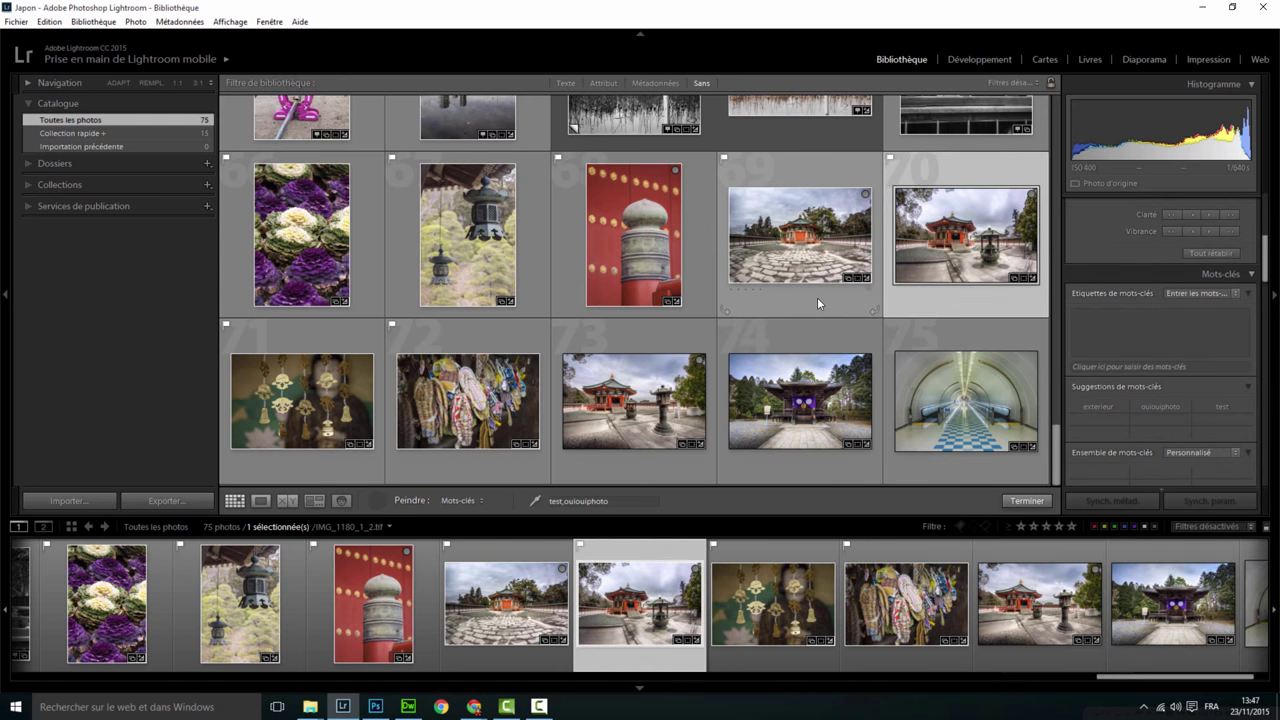
{"action": "left_click", "coordinate": [817, 297], "text": "shift"}
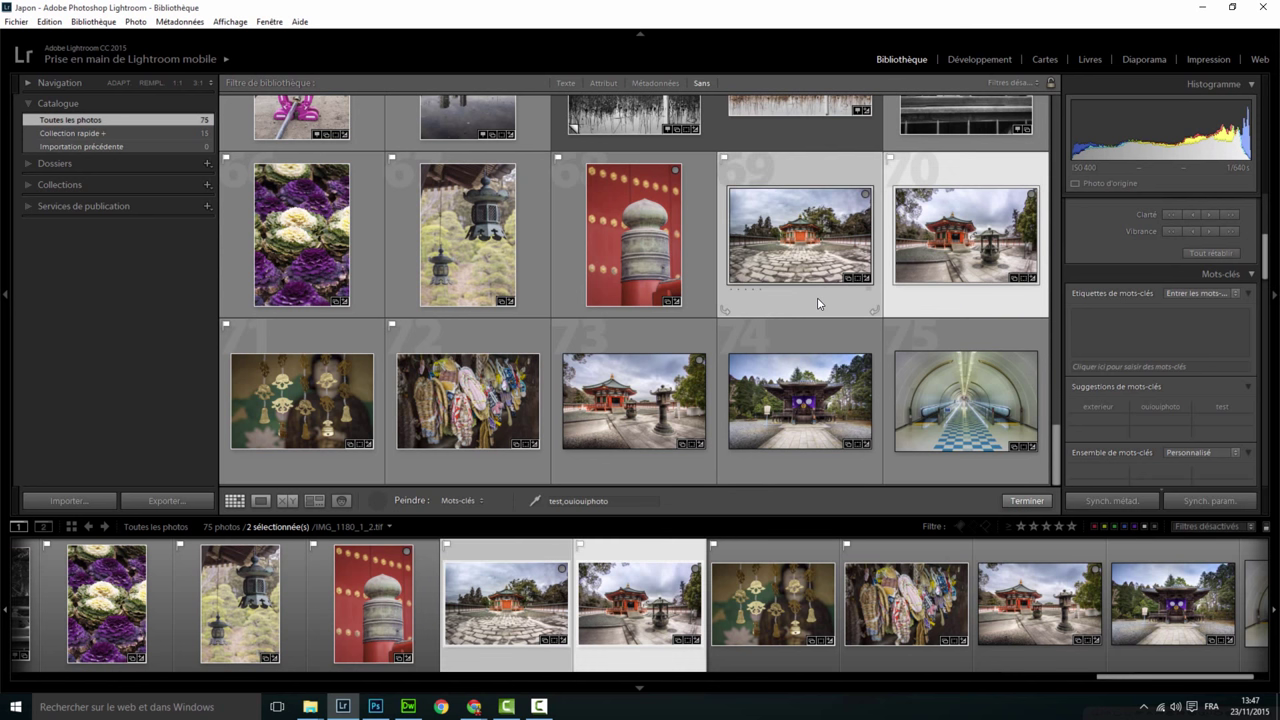
{"action": "left_click", "coordinate": [1098, 321]}
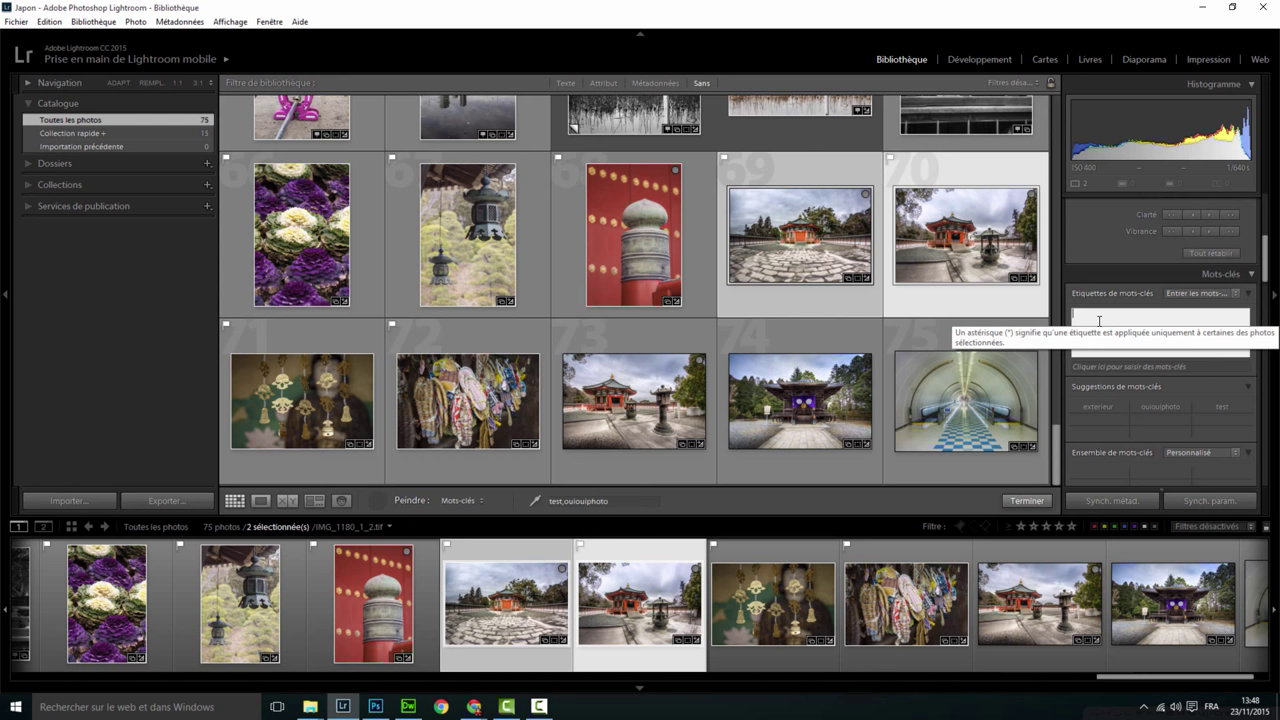
{"action": "type", "text": "test"}
{"action": "key", "text": "Return"}
{"action": "mouse_move", "coordinate": [966, 236]}
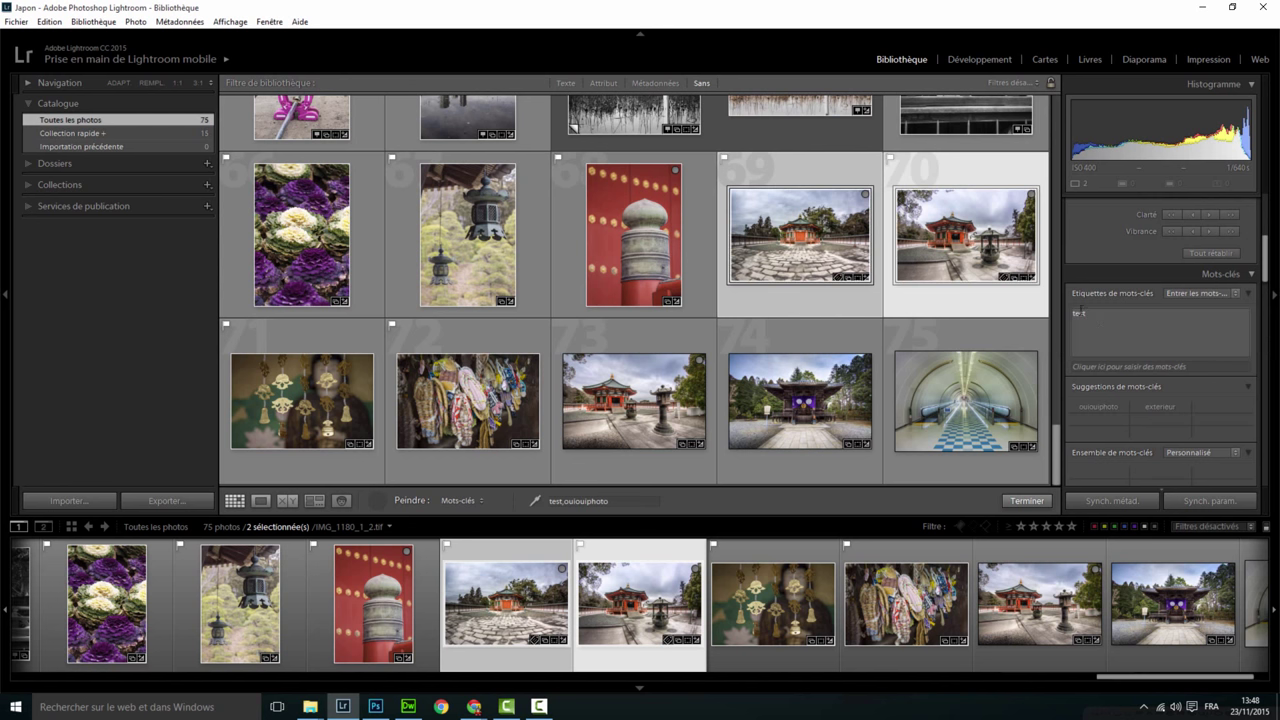
{"action": "left_click", "coordinate": [695, 305]}
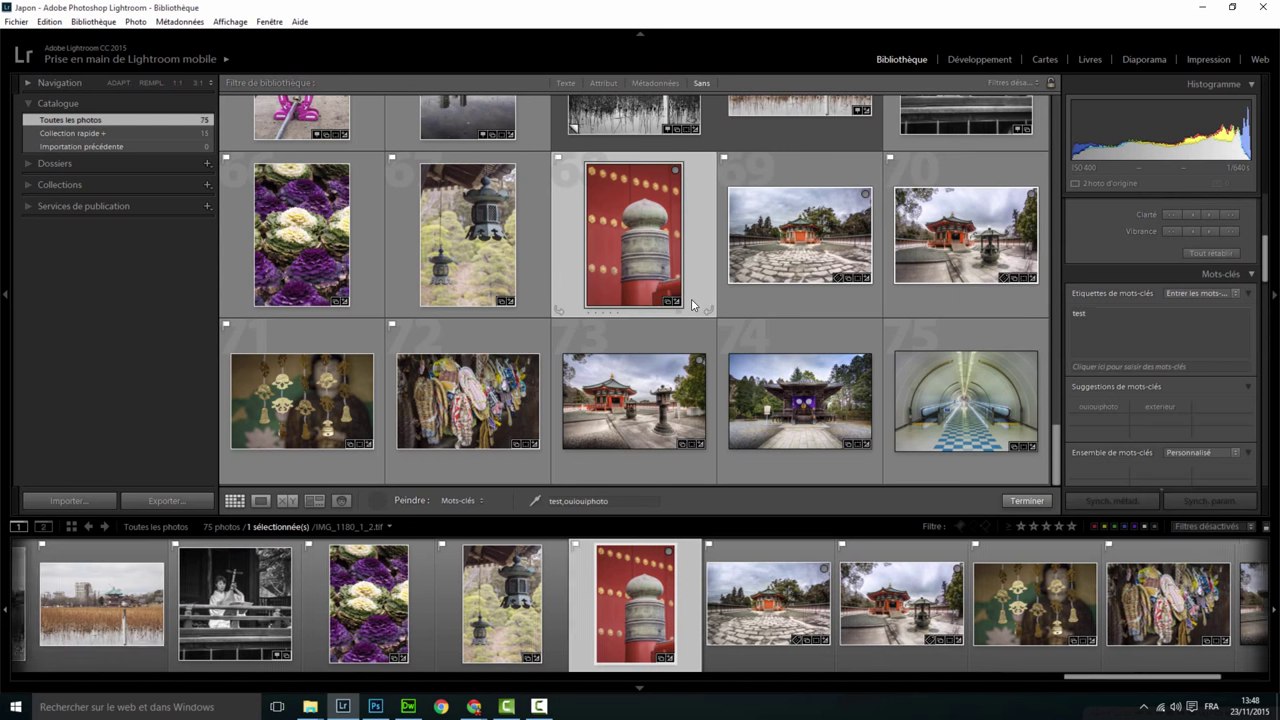
Check keywords on photos 69 and 70, then paint test and ouiouiphoto onto photo 71.
{"action": "left_click", "coordinate": [791, 297]}
{"action": "left_click", "coordinate": [943, 296]}
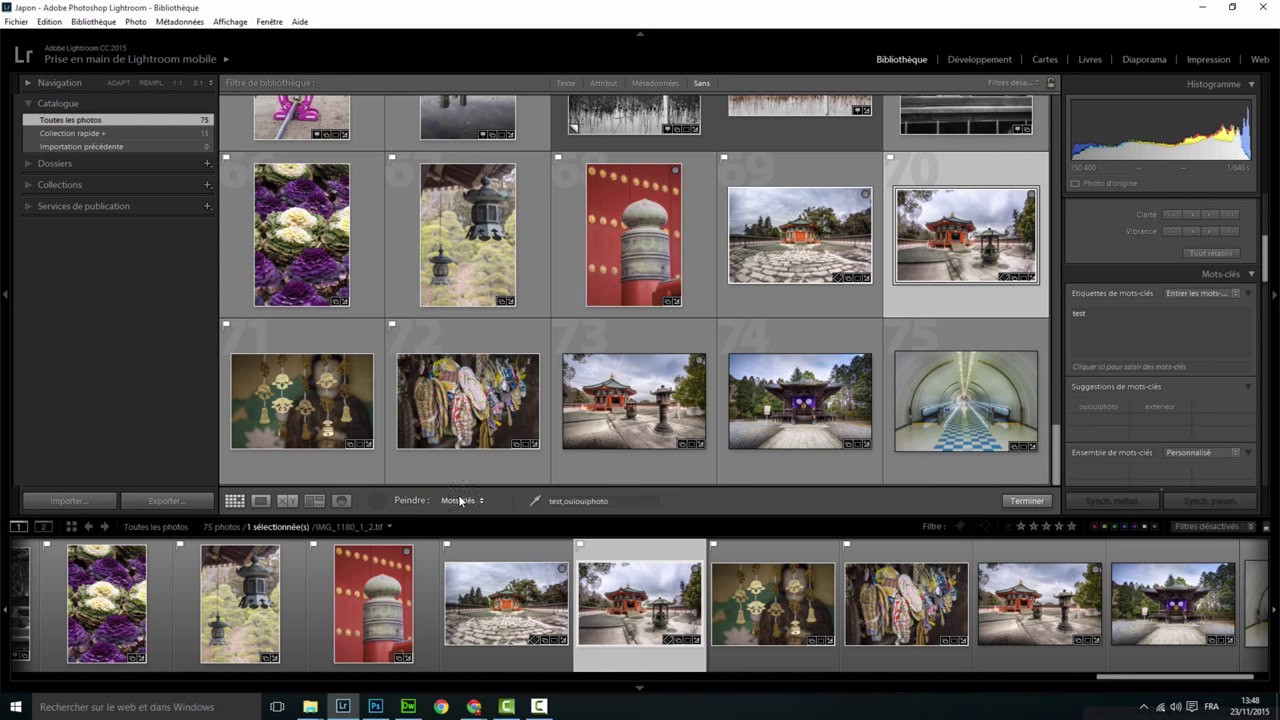
{"action": "left_click", "coordinate": [468, 458]}
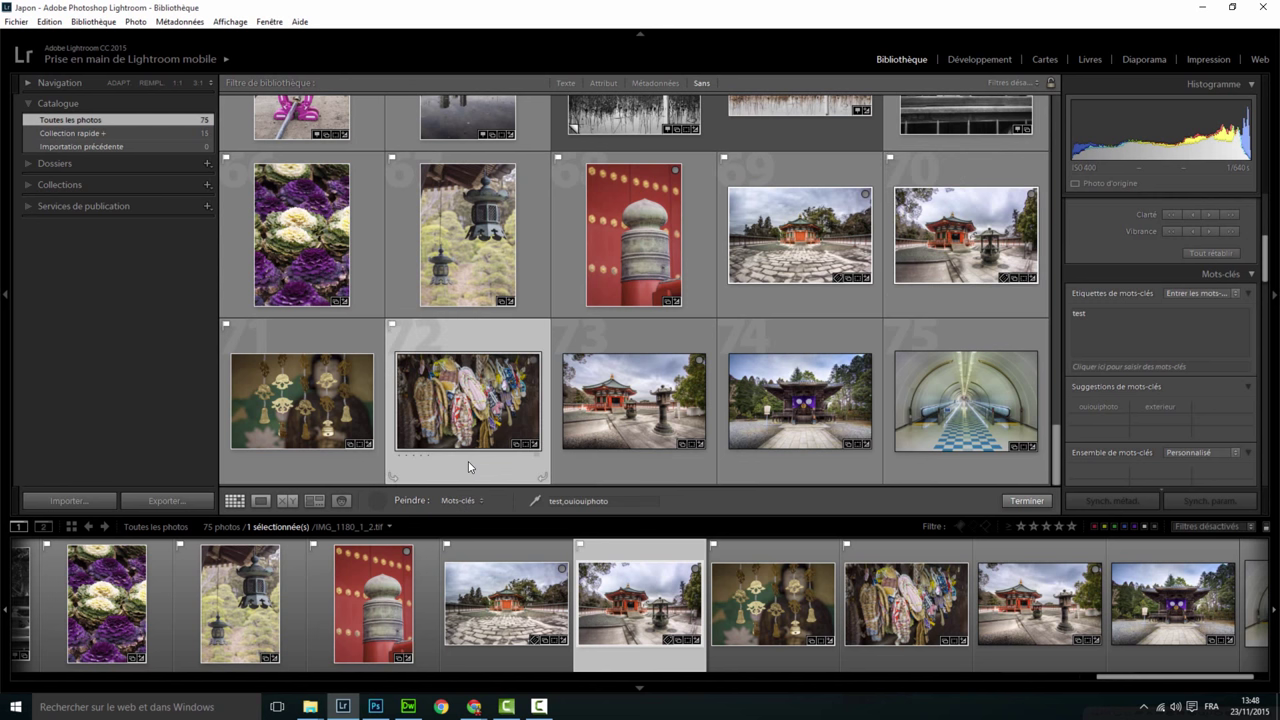
{"action": "left_click", "coordinate": [346, 467]}
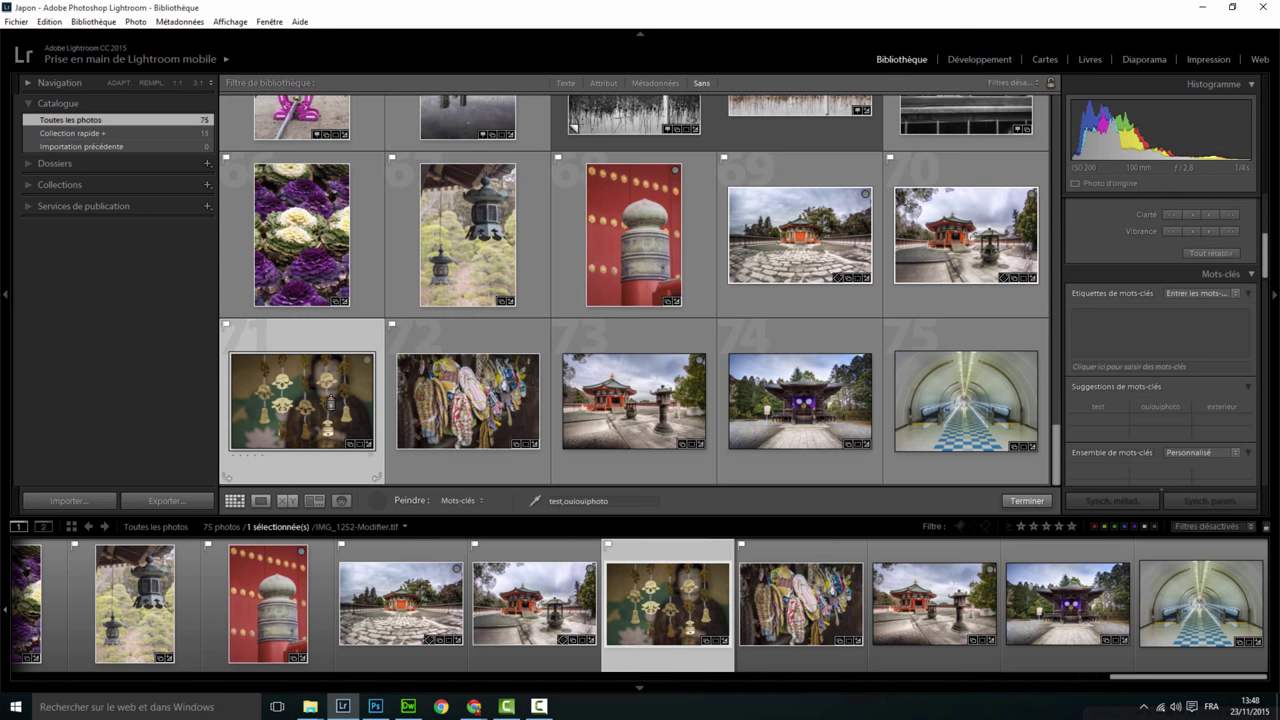
{"action": "left_click", "coordinate": [316, 400]}
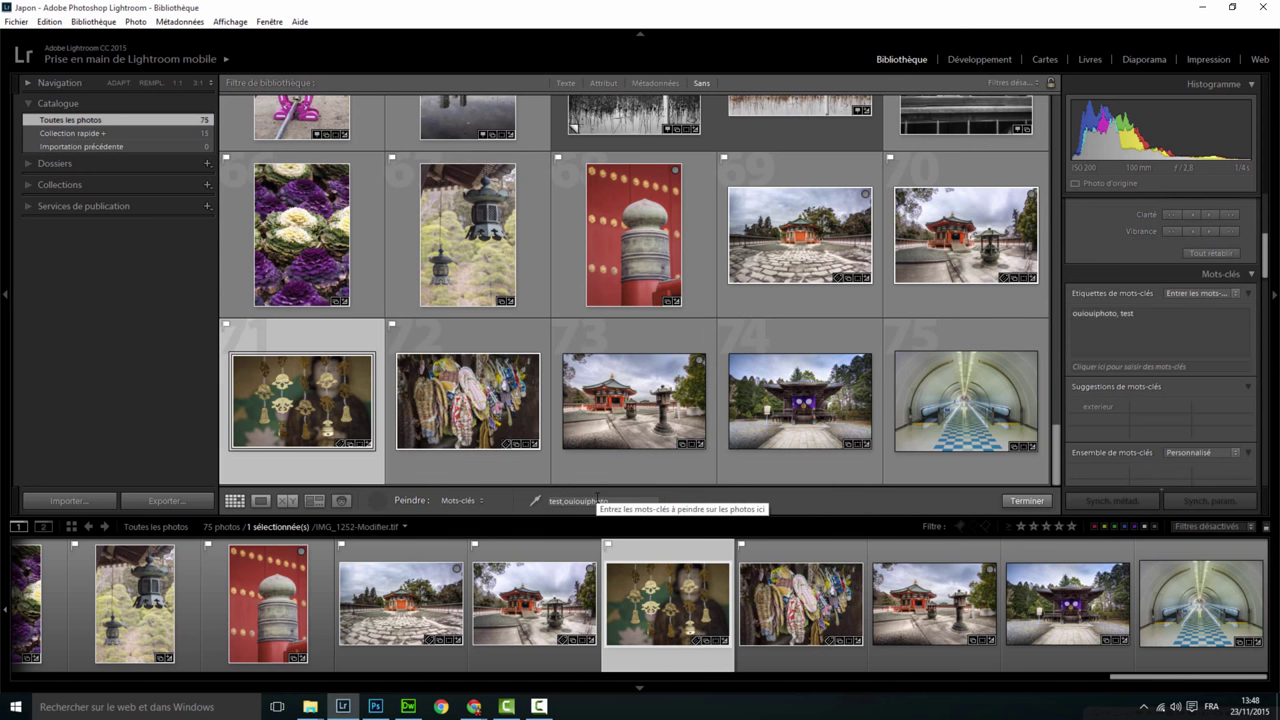
{"action": "left_click", "coordinate": [457, 500]}
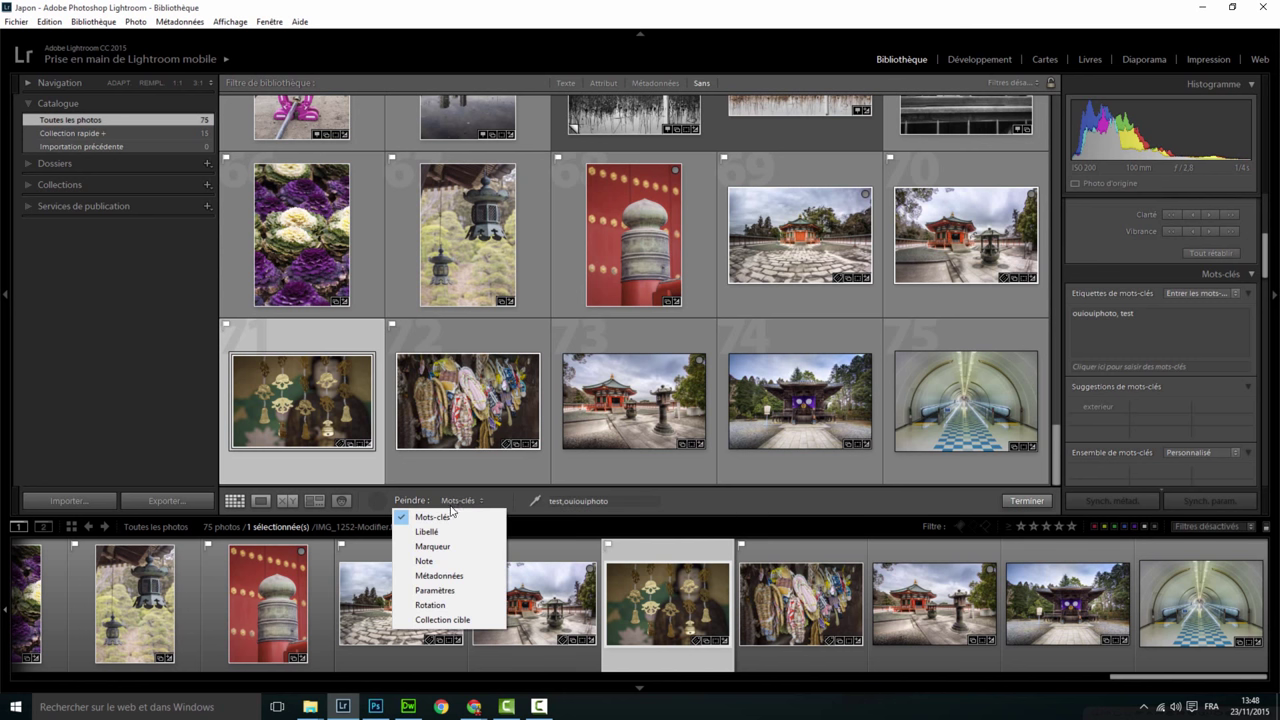
Set the painter to a five-star Note and paint photos 74, 75, 70, 72 and 67.
{"action": "left_click", "coordinate": [430, 561]}
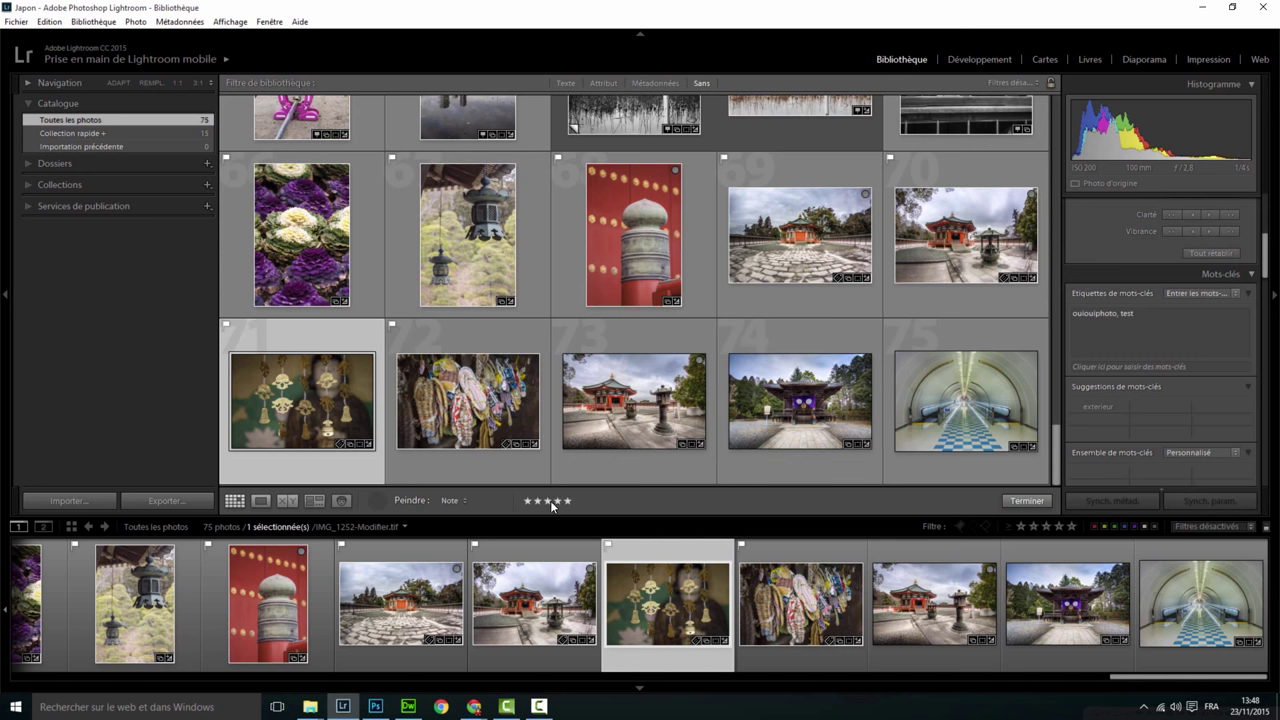
{"action": "mouse_move", "coordinate": [800, 400]}
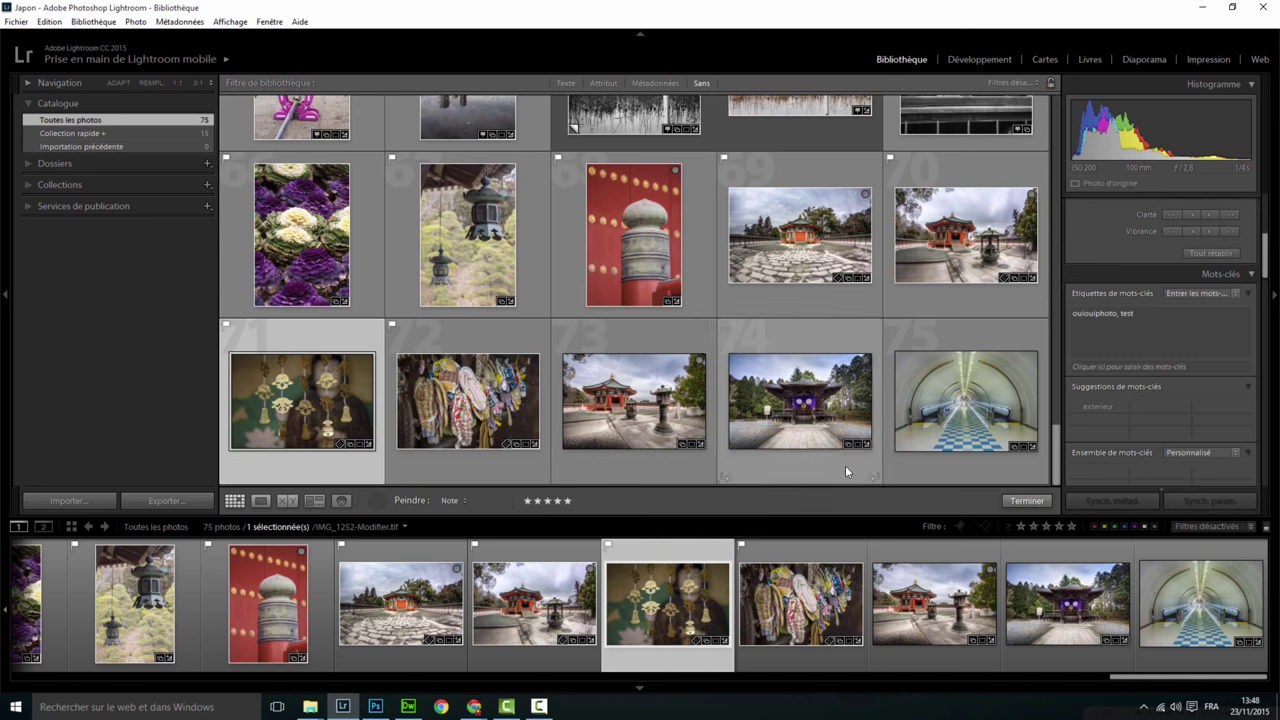
{"action": "left_click_drag", "start_coordinate": [964, 420], "coordinate": [815, 400]}
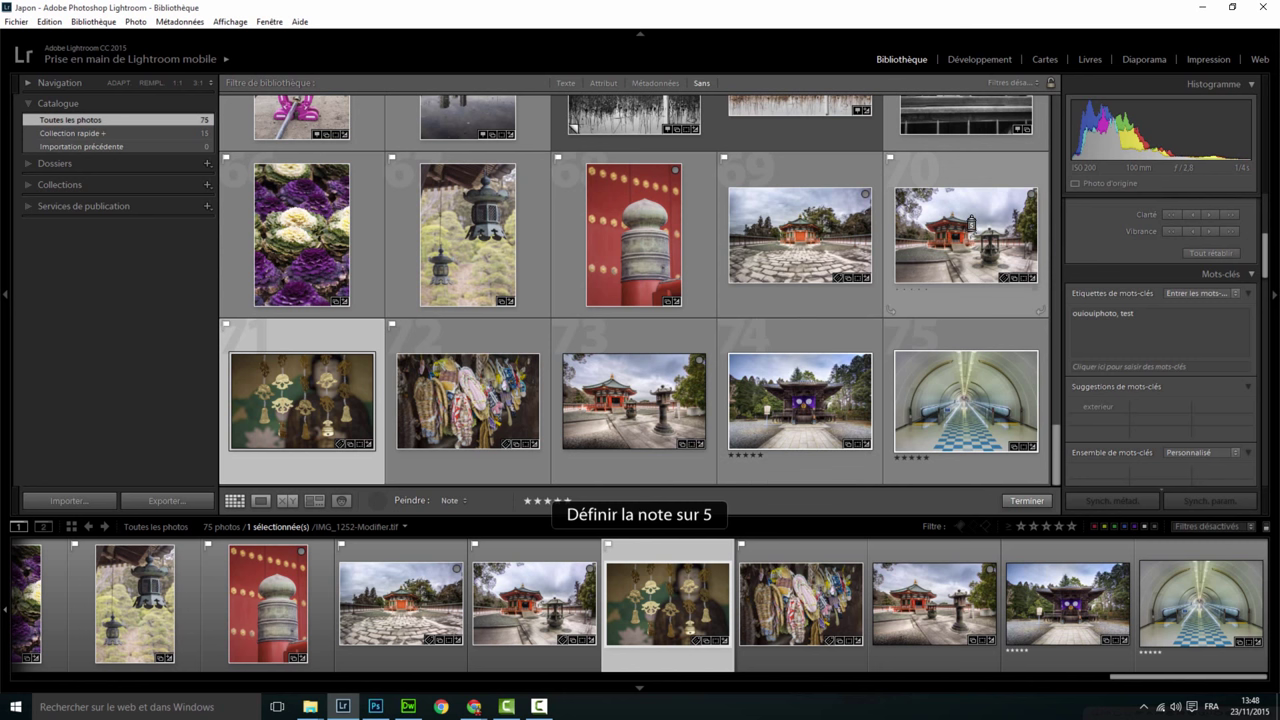
{"action": "left_click", "coordinate": [965, 225]}
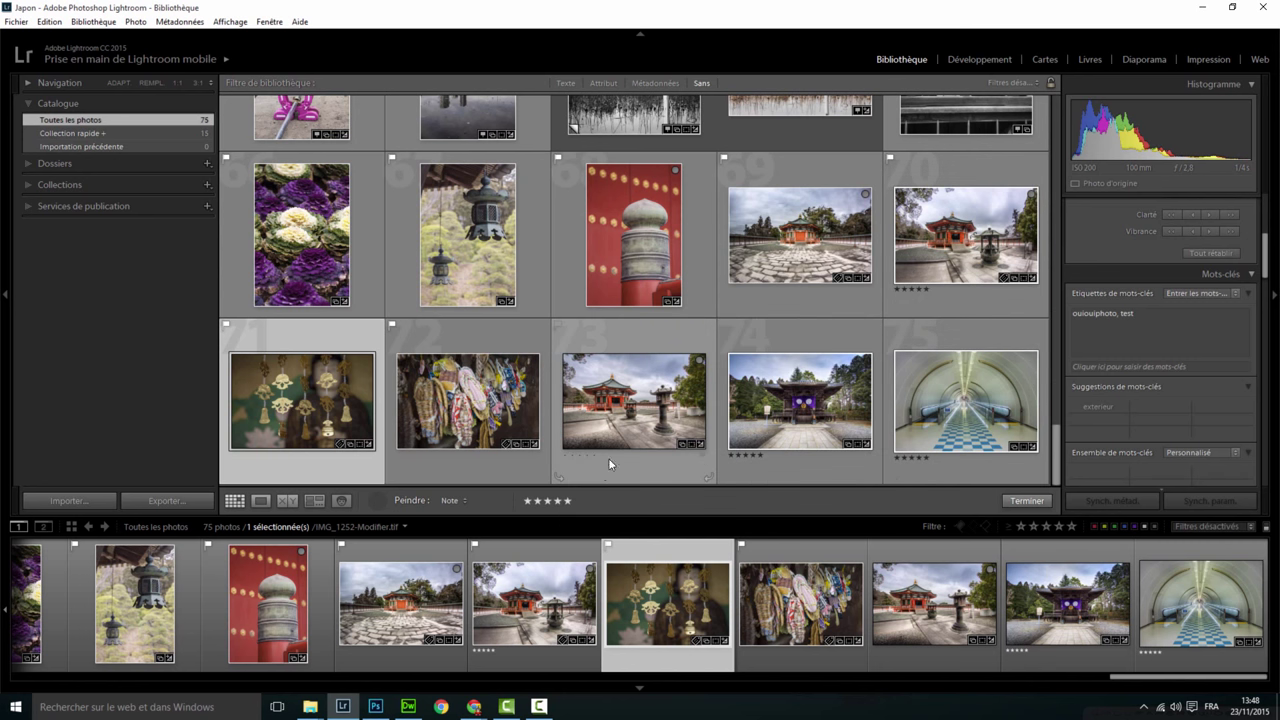
{"action": "left_click", "coordinate": [462, 405]}
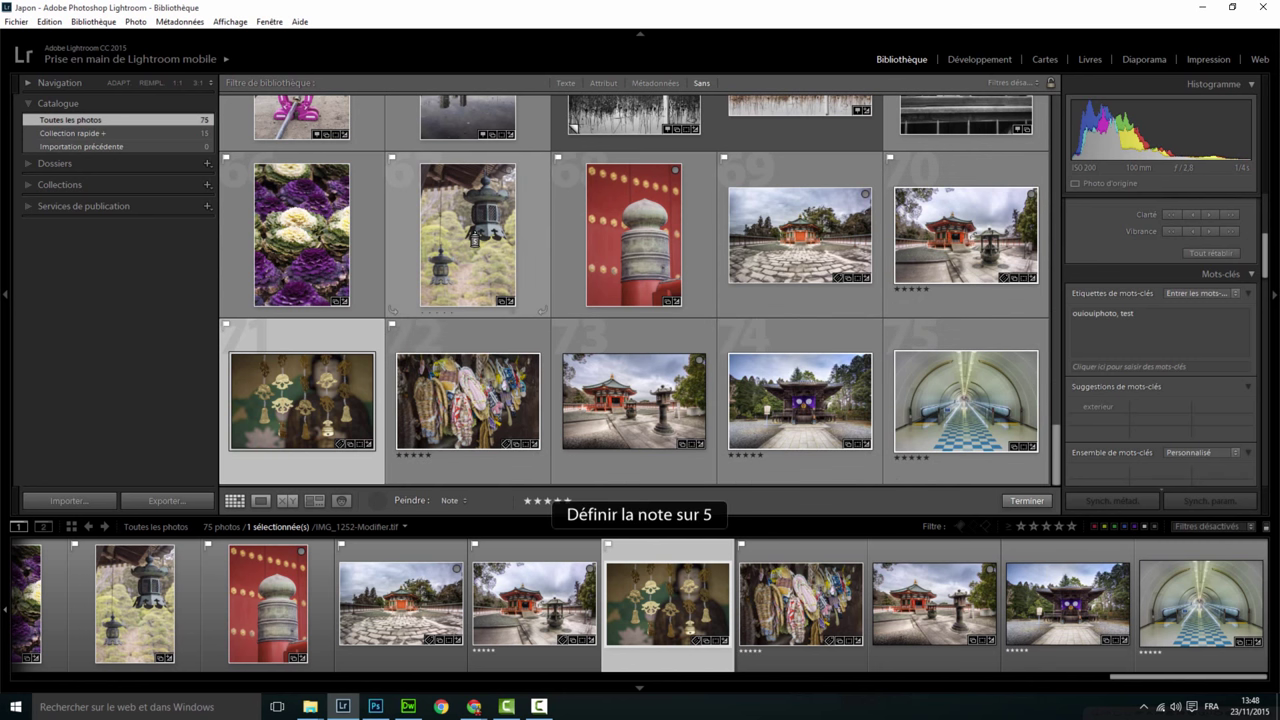
{"action": "left_click", "coordinate": [480, 248]}
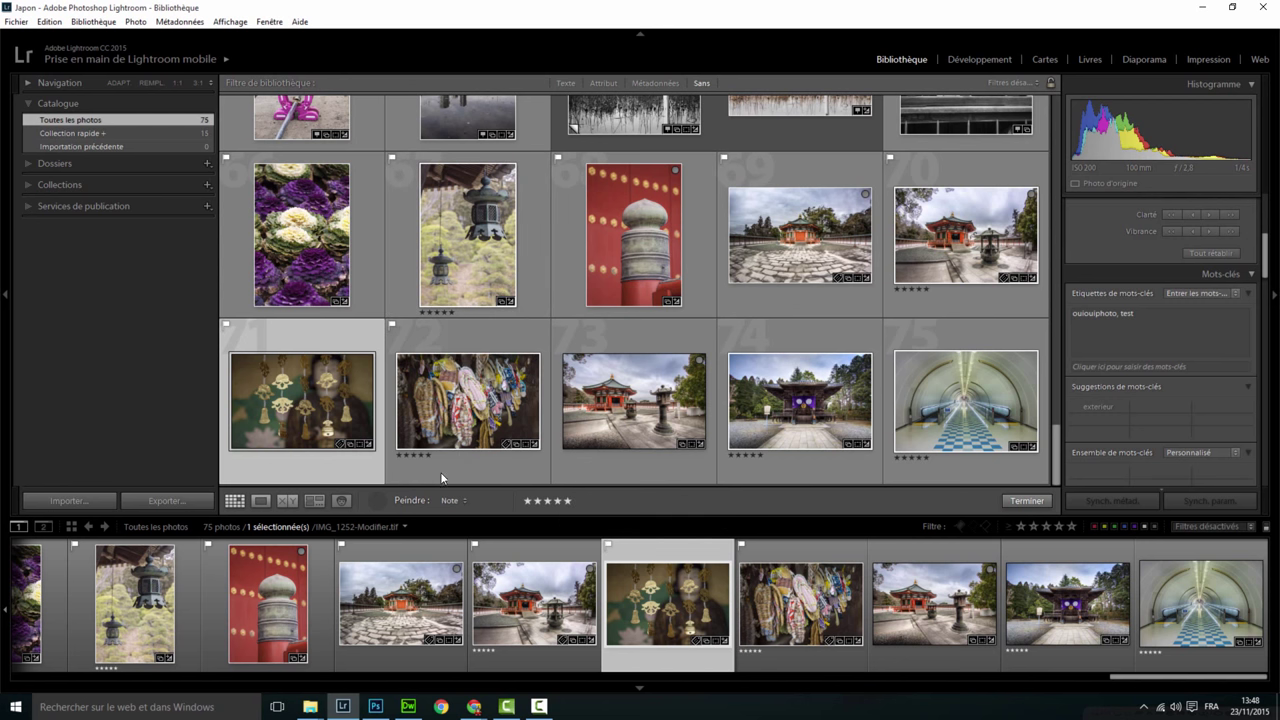
Give the torii-gate photo 48 a five-star rating.
{"action": "scroll", "coordinate": [528, 356], "scroll_direction": "up", "scroll_amount": 5}
{"action": "scroll", "coordinate": [528, 356], "scroll_direction": "up", "scroll_amount": 2}
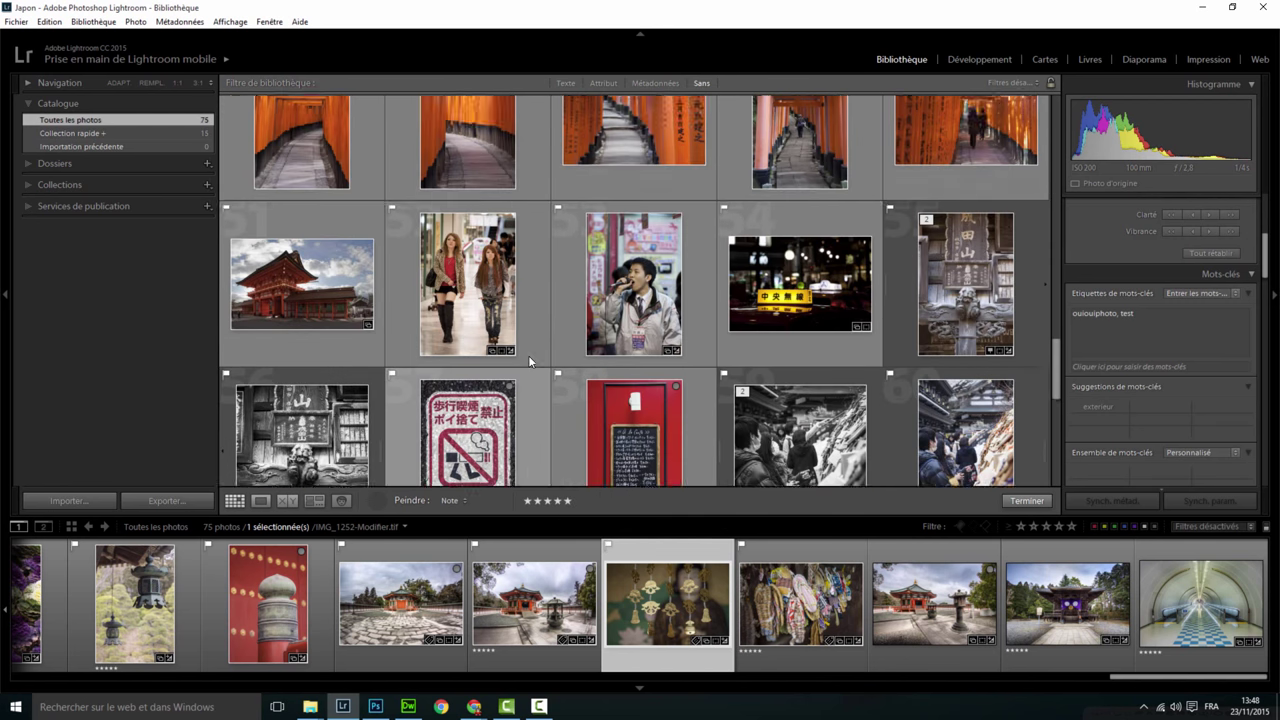
{"action": "scroll", "coordinate": [528, 356], "scroll_direction": "up", "scroll_amount": 2}
{"action": "scroll", "coordinate": [528, 356], "scroll_direction": "up", "scroll_amount": 3}
{"action": "scroll", "coordinate": [528, 356], "scroll_direction": "up", "scroll_amount": 3}
{"action": "scroll", "coordinate": [528, 355], "scroll_direction": "down", "scroll_amount": 2}
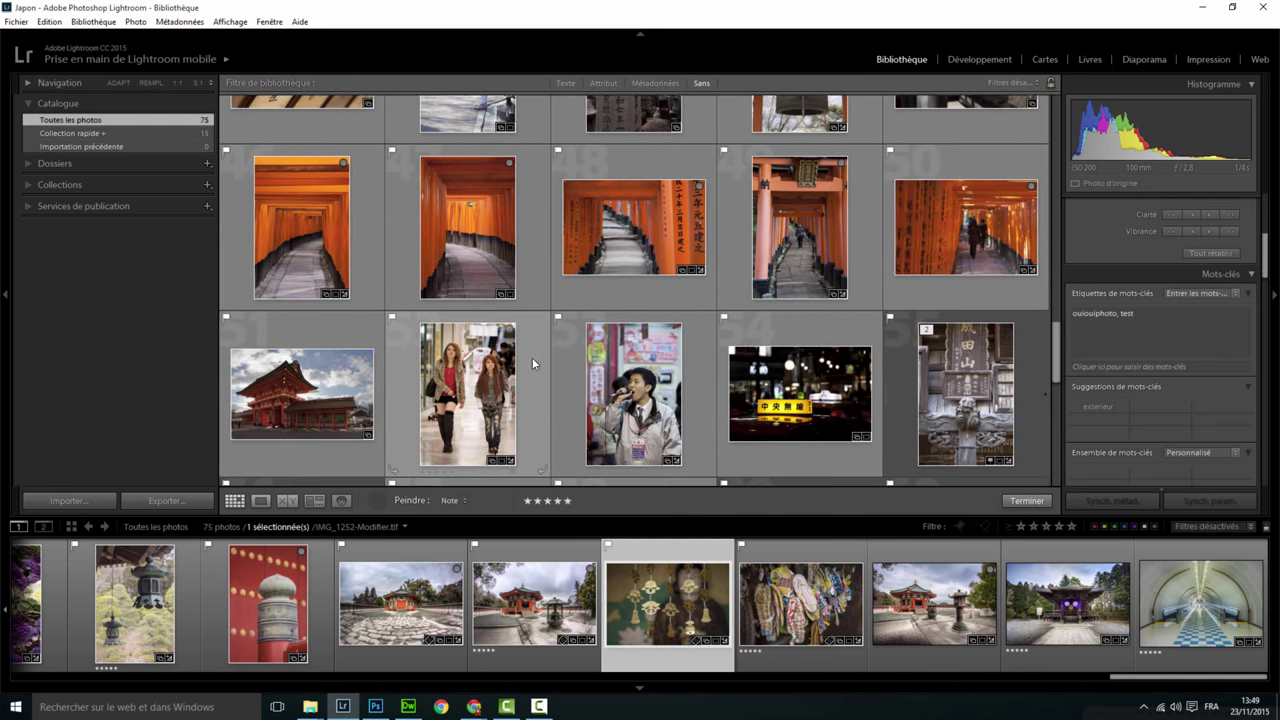
{"action": "key", "text": "5"}
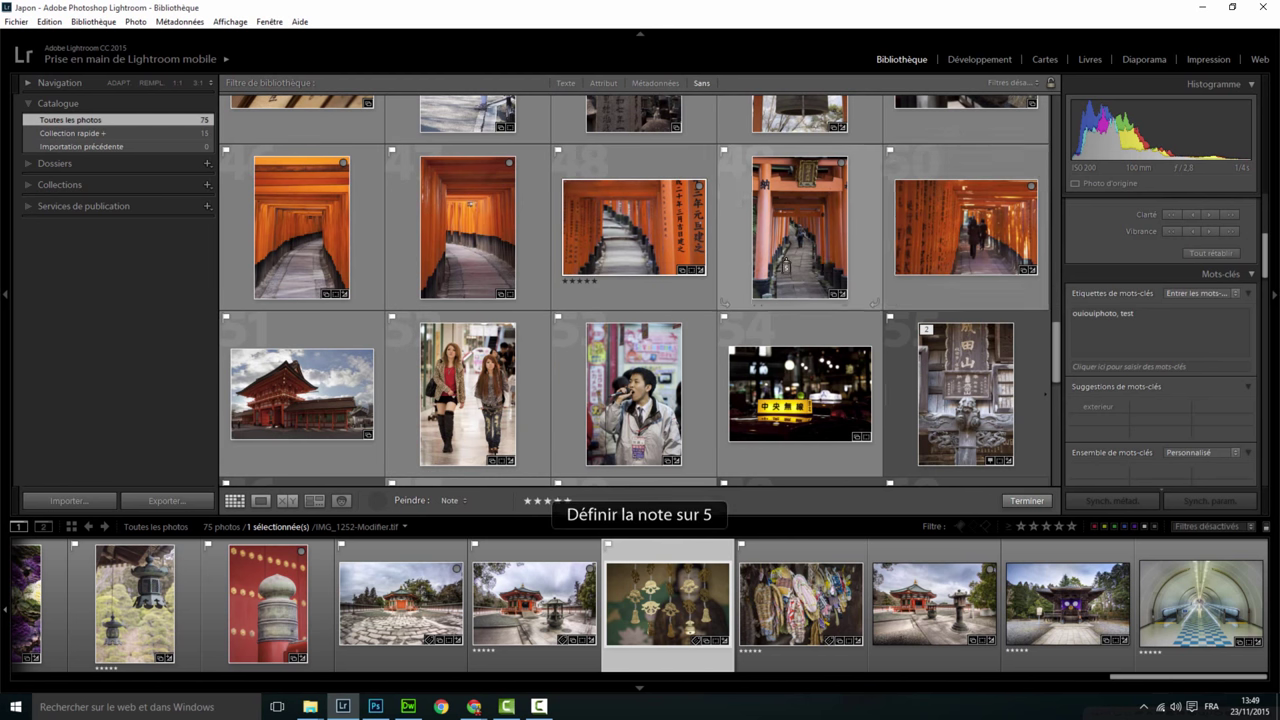
{"action": "scroll", "coordinate": [778, 250], "scroll_direction": "up", "scroll_amount": 2}
{"action": "scroll", "coordinate": [778, 250], "scroll_direction": "up", "scroll_amount": 2}
{"action": "scroll", "coordinate": [654, 271], "scroll_direction": "up", "scroll_amount": 3}
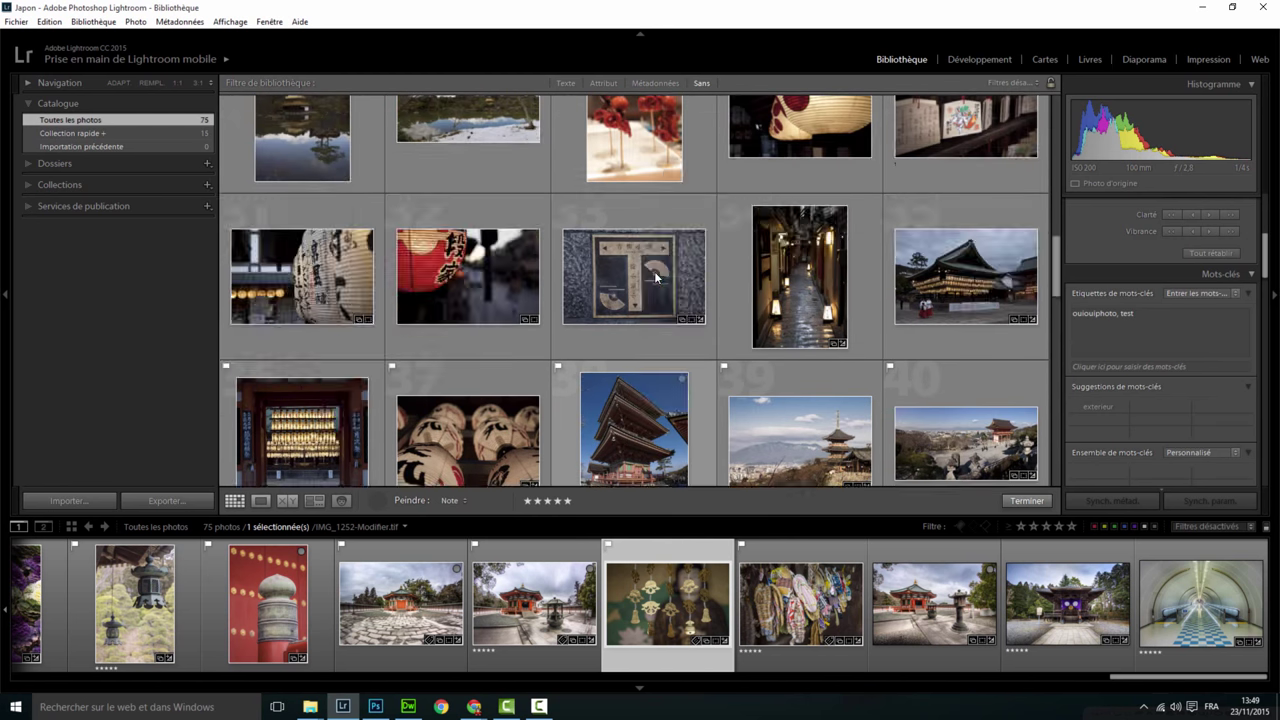
{"action": "scroll", "coordinate": [654, 271], "scroll_direction": "up", "scroll_amount": 3}
{"action": "scroll", "coordinate": [654, 271], "scroll_direction": "up", "scroll_amount": 3}
{"action": "scroll", "coordinate": [654, 271], "scroll_direction": "up", "scroll_amount": 3}
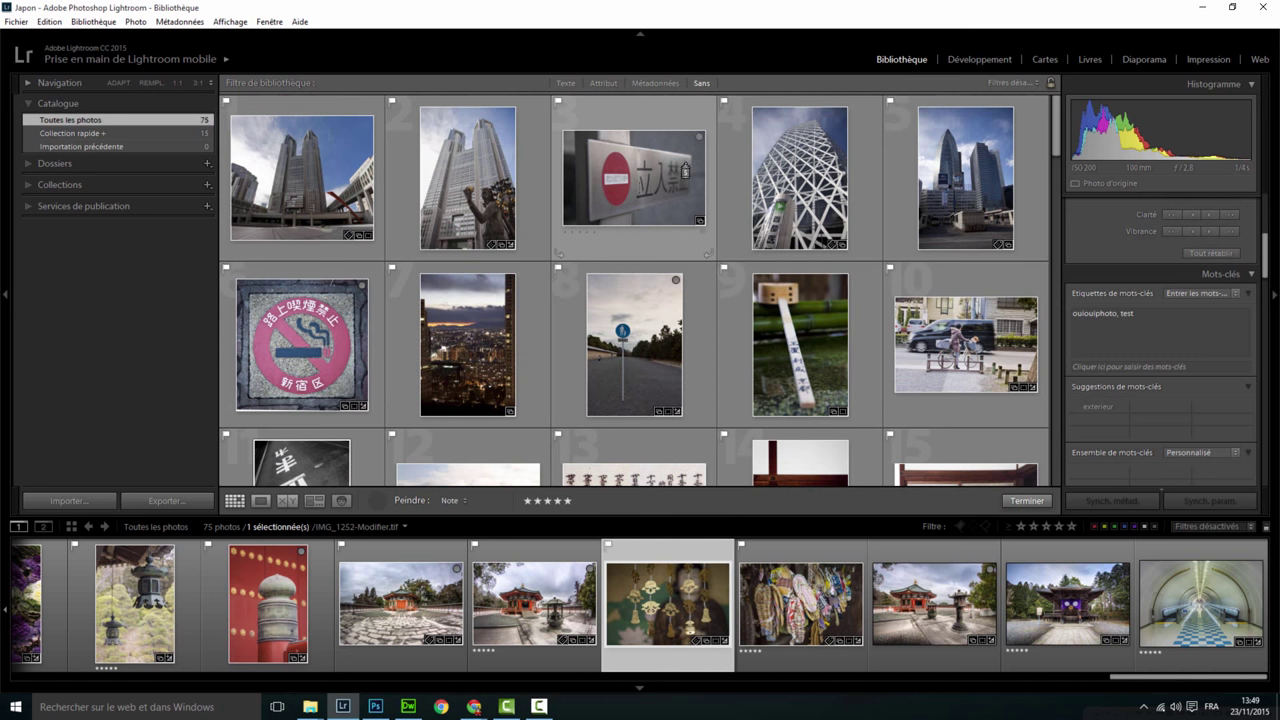
{"action": "mouse_move", "coordinate": [400, 595]}
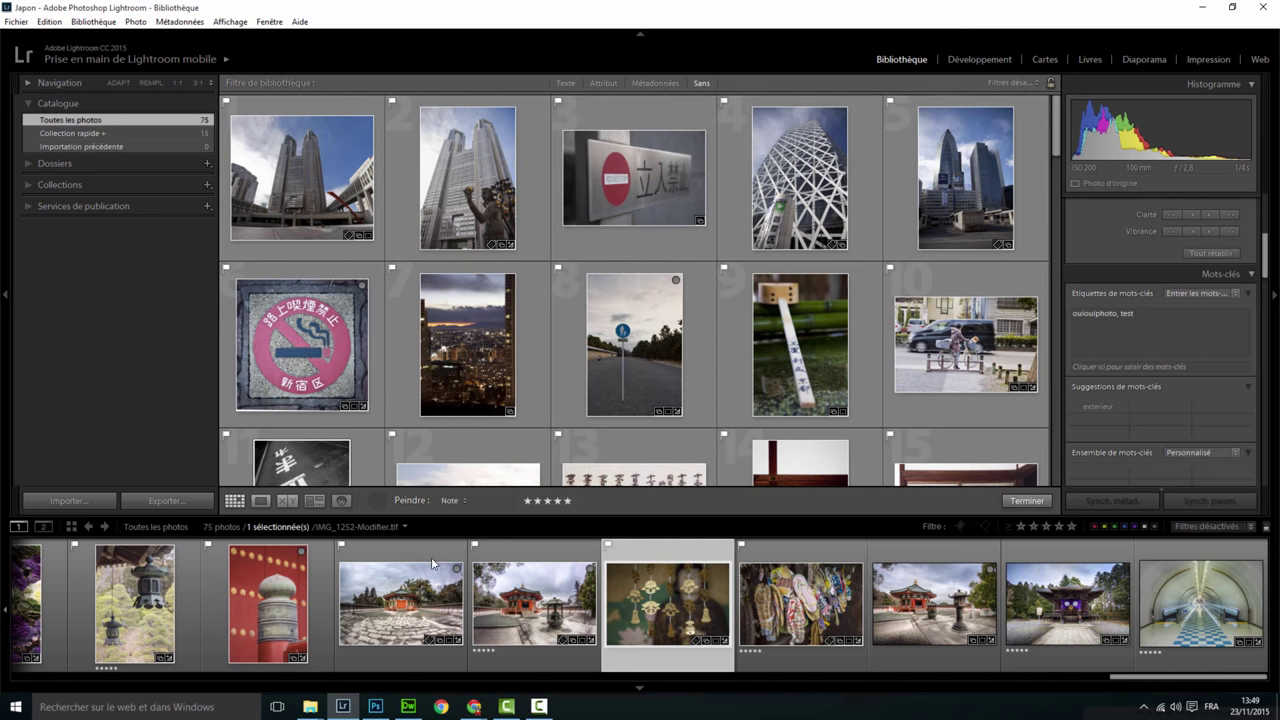
Set the painter to apply Paramètres with the Polaroid vieilli color preset.
{"action": "left_click", "coordinate": [448, 501]}
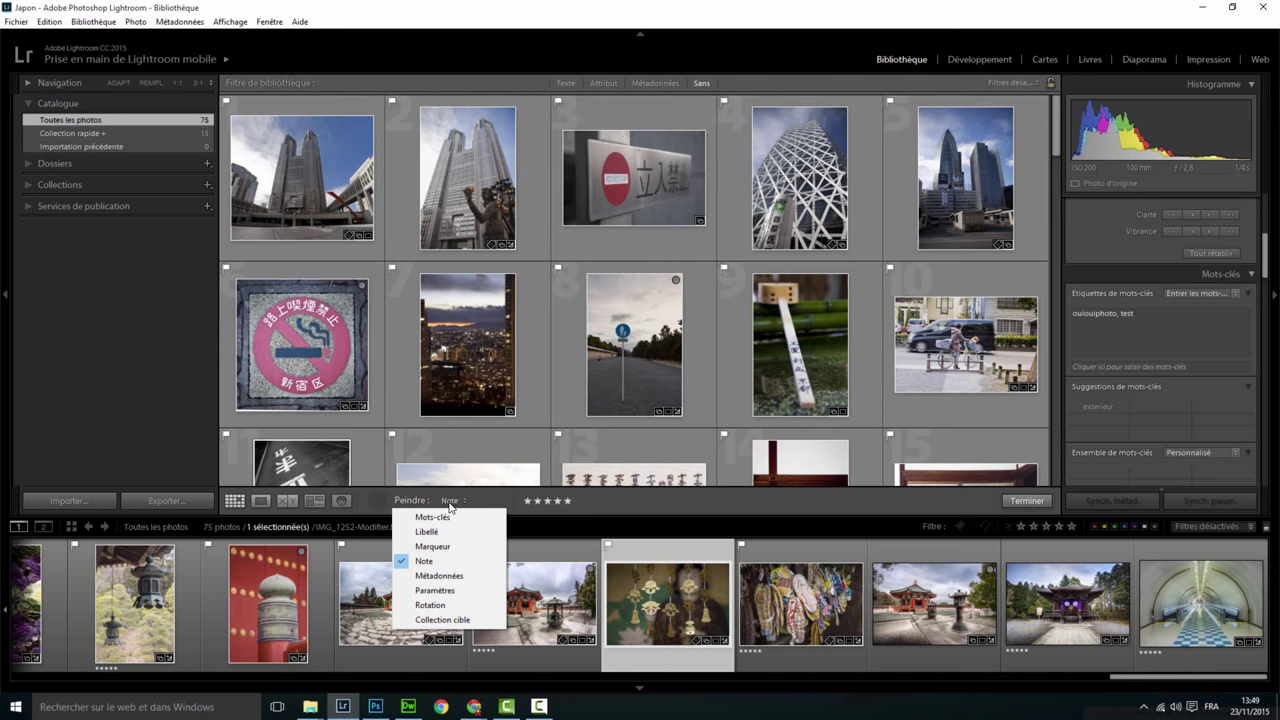
{"action": "left_click", "coordinate": [450, 590]}
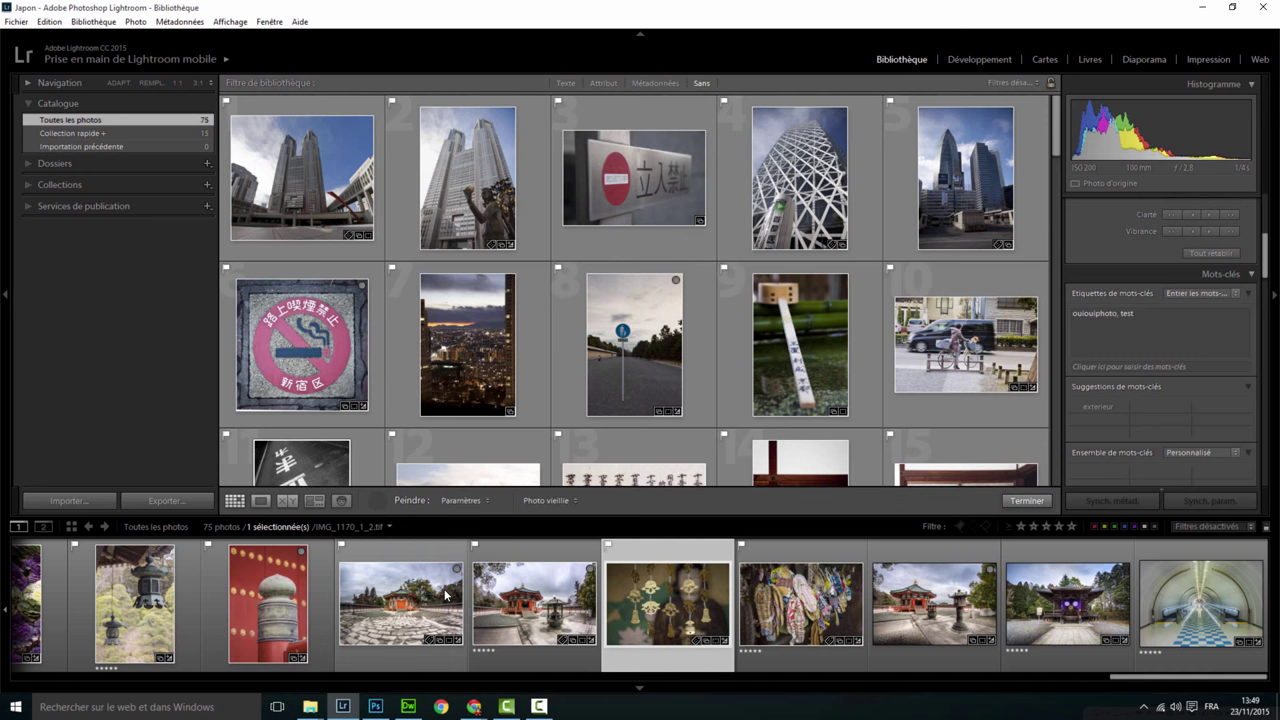
{"action": "left_click", "coordinate": [550, 501]}
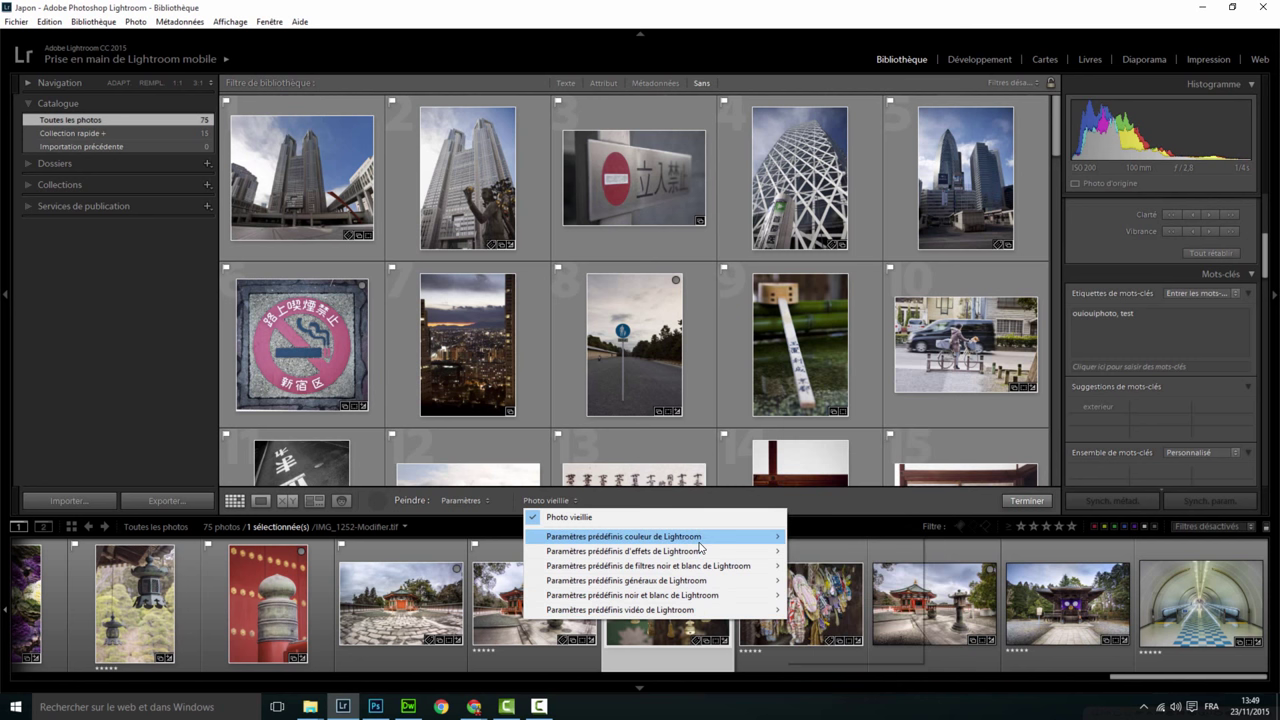
{"action": "mouse_move", "coordinate": [623, 537]}
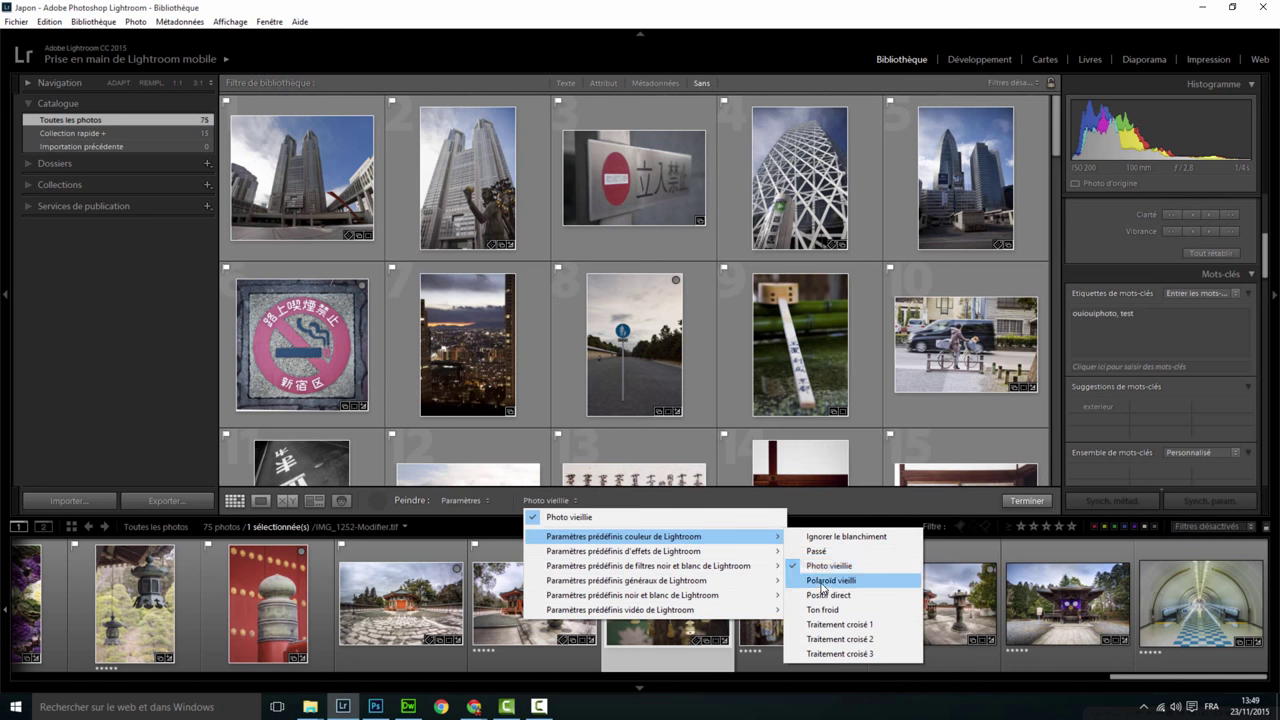
{"action": "left_click", "coordinate": [826, 581]}
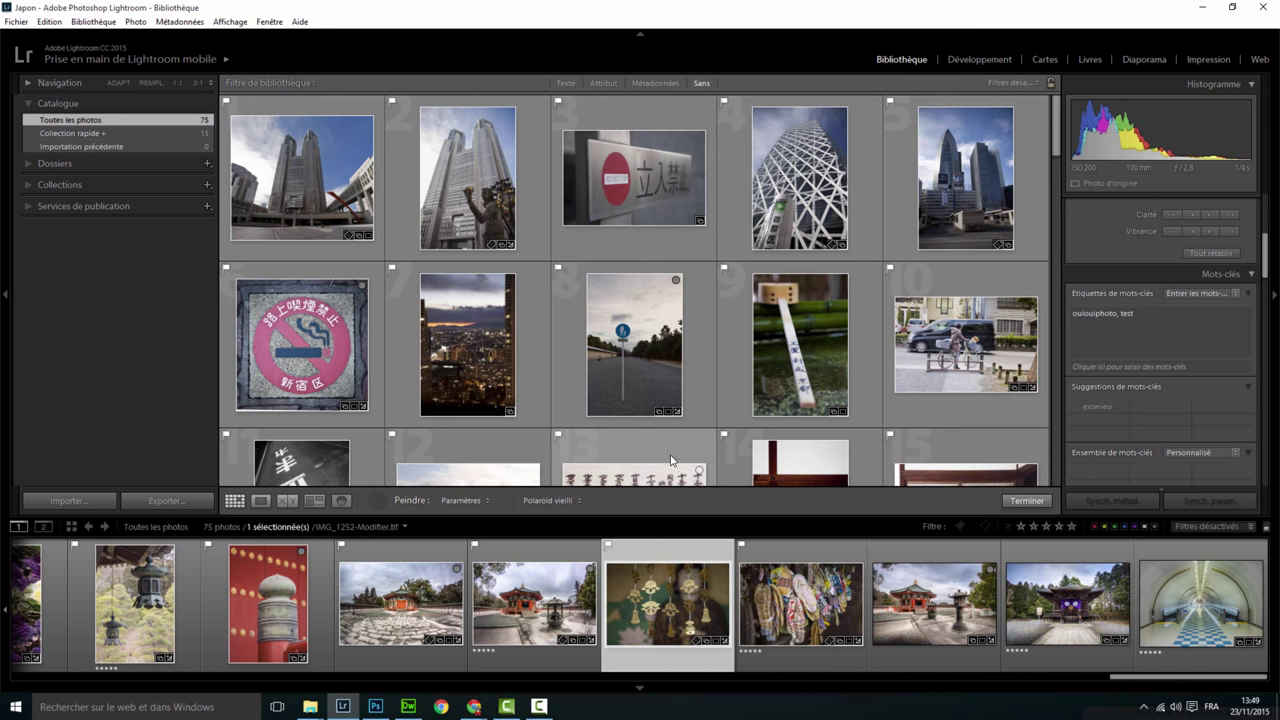
Paint Polaroid vieilli onto photos 10, 7, 8 and 9.
{"action": "left_click", "coordinate": [941, 422]}
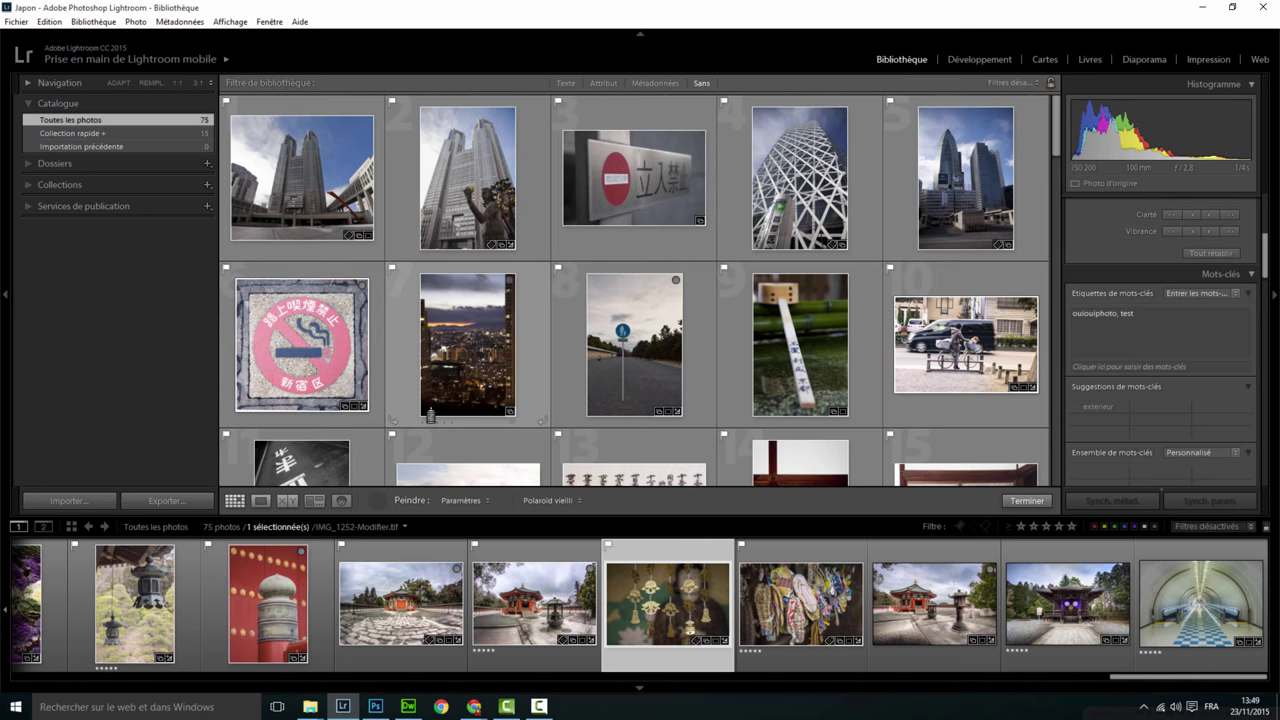
{"action": "left_click", "coordinate": [470, 370]}
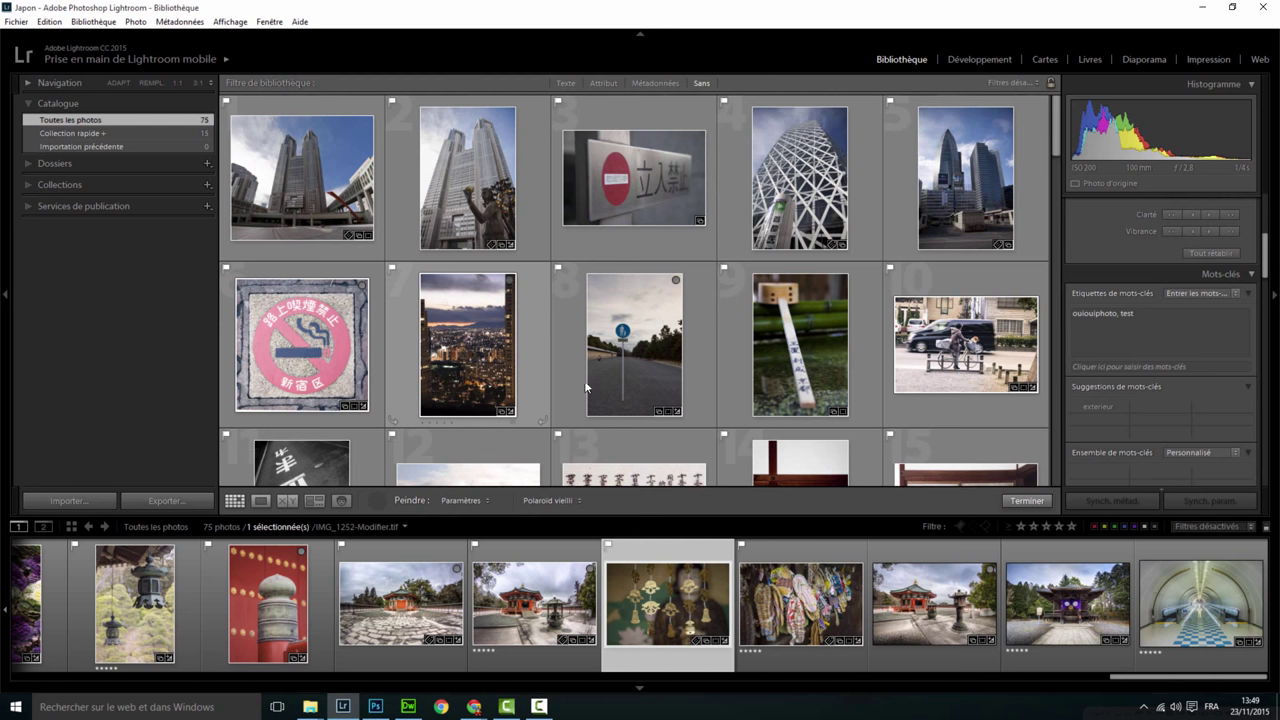
{"action": "left_click", "coordinate": [648, 352]}
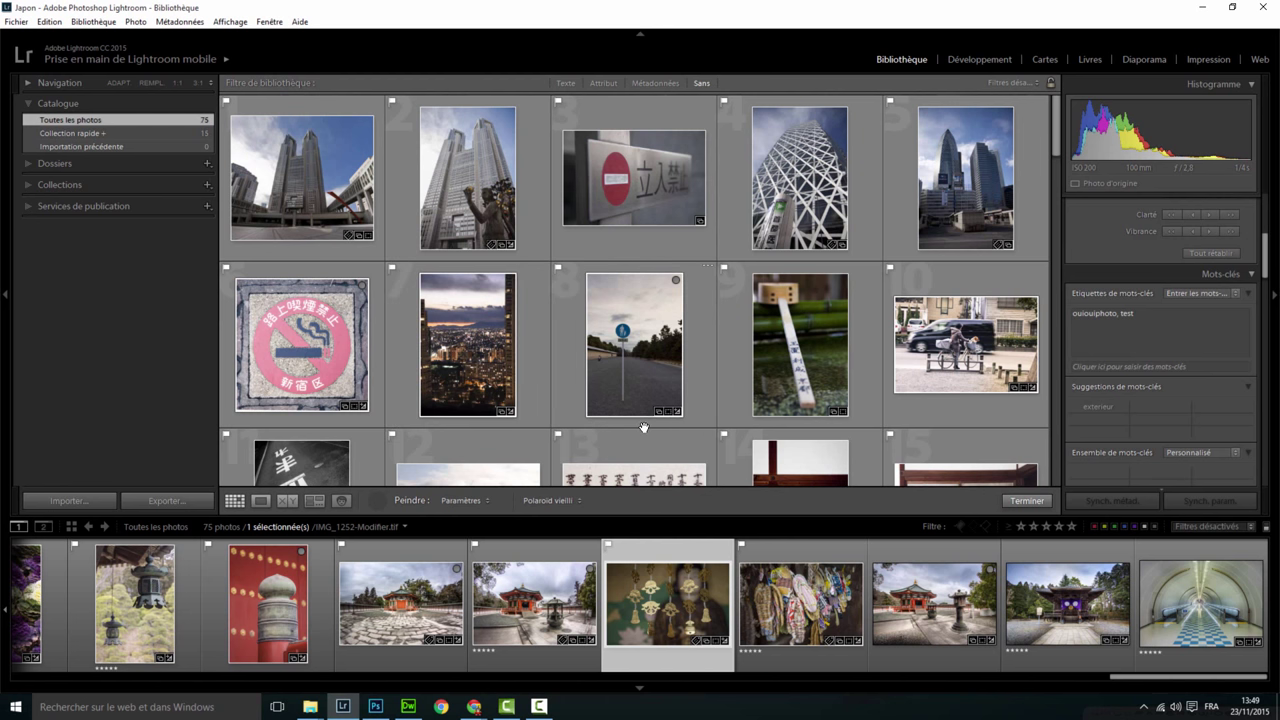
{"action": "left_click", "coordinate": [827, 355]}
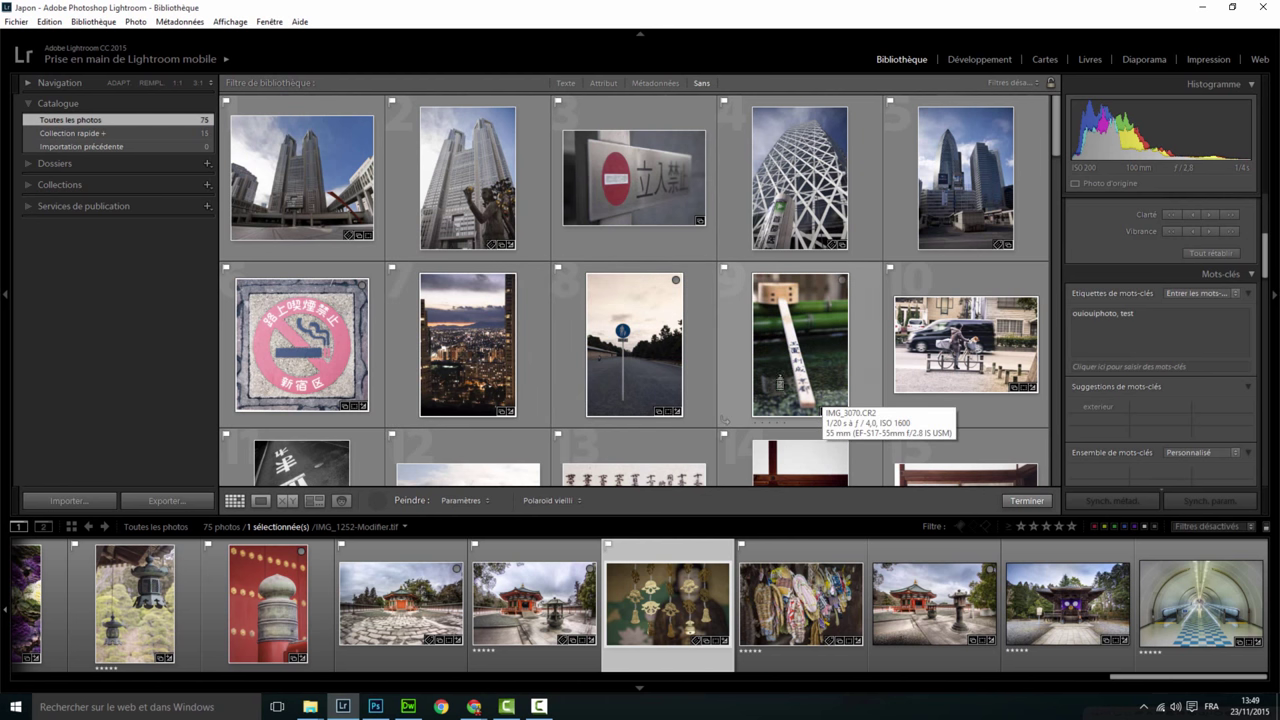
{"action": "scroll", "coordinate": [724, 420], "scroll_direction": "down", "scroll_amount": 3}
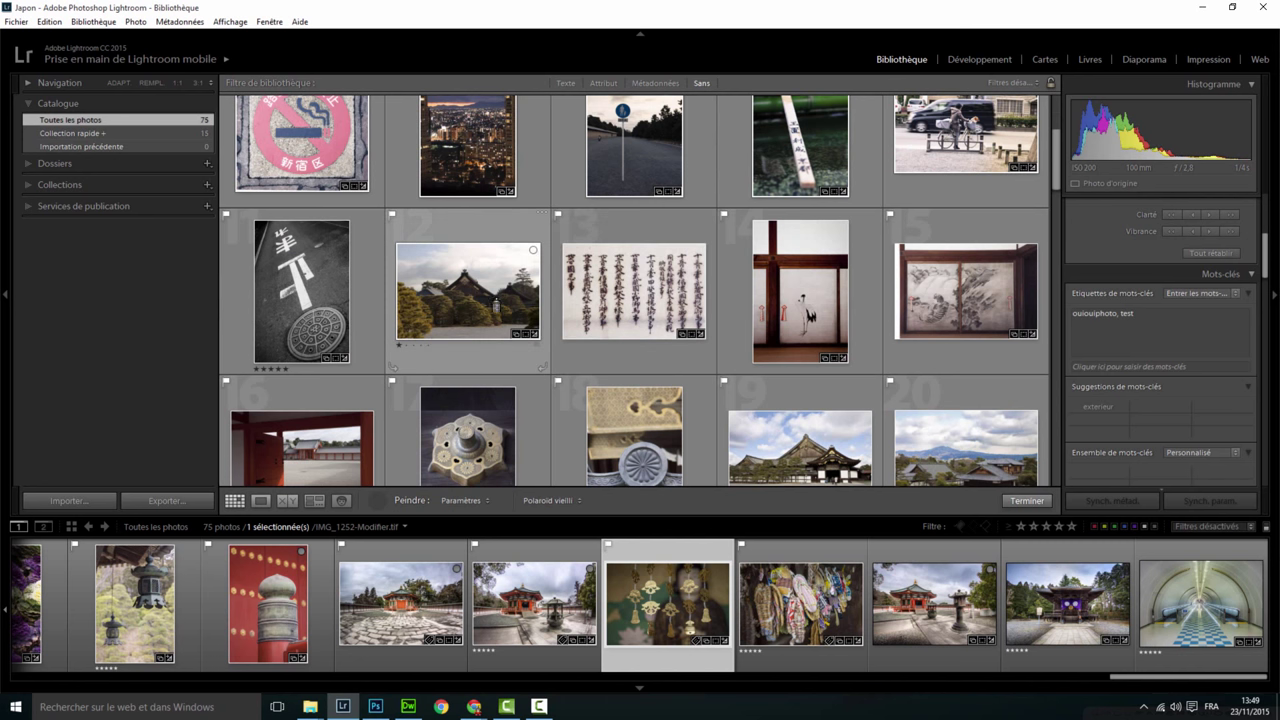
Paint Polaroid vieilli onto temple-roofs photo 12 and, further down the grid, torii-gate photo 47.
{"action": "left_click", "coordinate": [542, 343]}
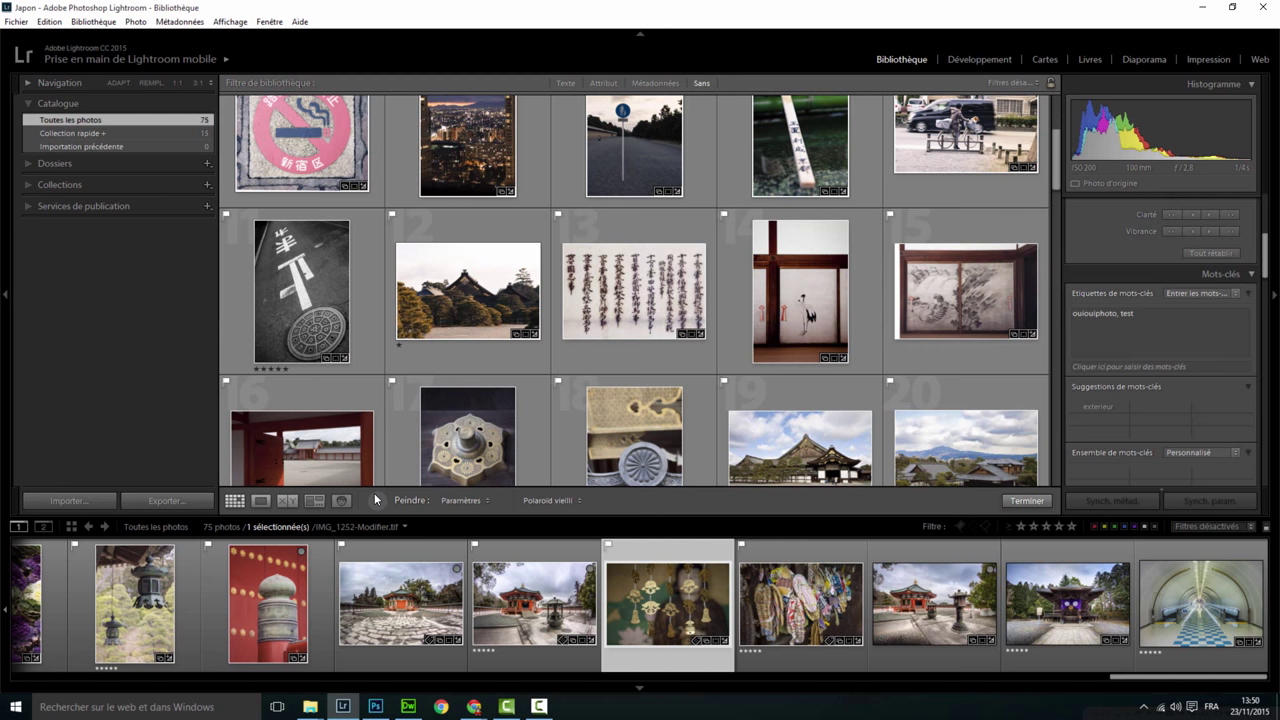
{"action": "scroll", "coordinate": [632, 339], "scroll_direction": "down", "scroll_amount": 2}
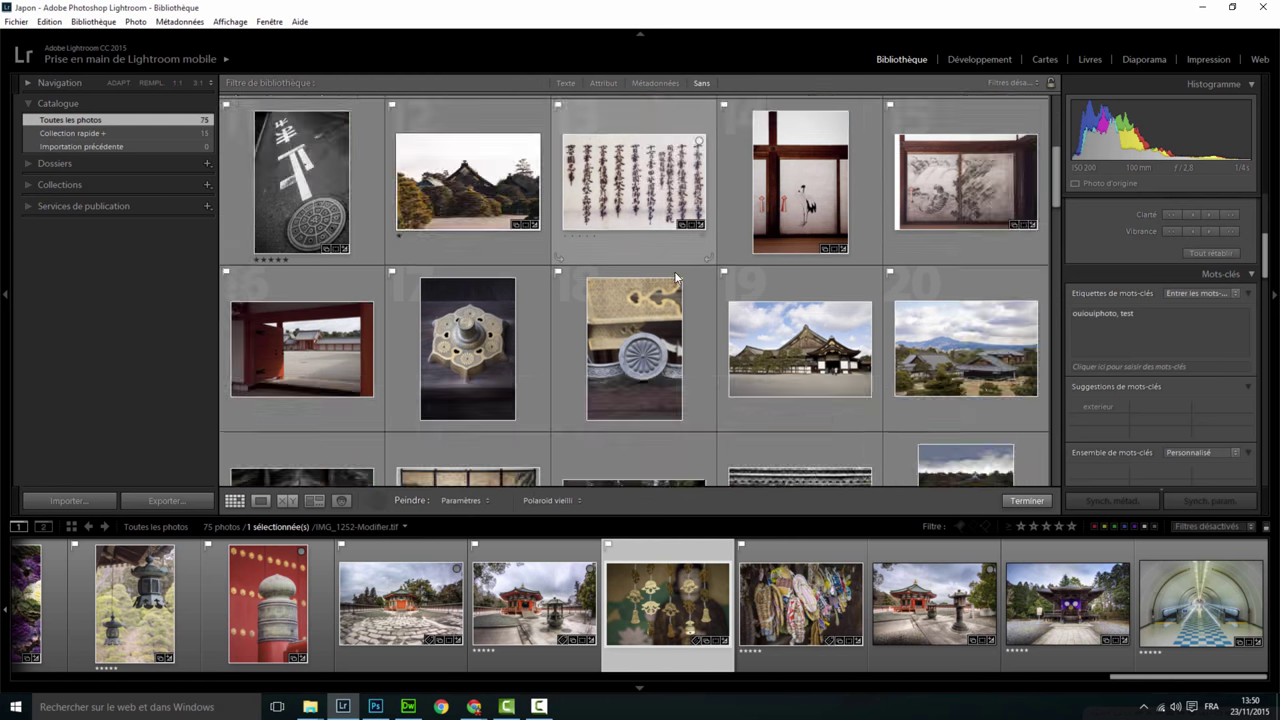
{"action": "scroll", "coordinate": [650, 310], "scroll_direction": "down", "scroll_amount": 3}
{"action": "scroll", "coordinate": [675, 278], "scroll_direction": "down", "scroll_amount": 3}
{"action": "scroll", "coordinate": [675, 278], "scroll_direction": "down", "scroll_amount": 2}
{"action": "scroll", "coordinate": [675, 278], "scroll_direction": "down", "scroll_amount": 2}
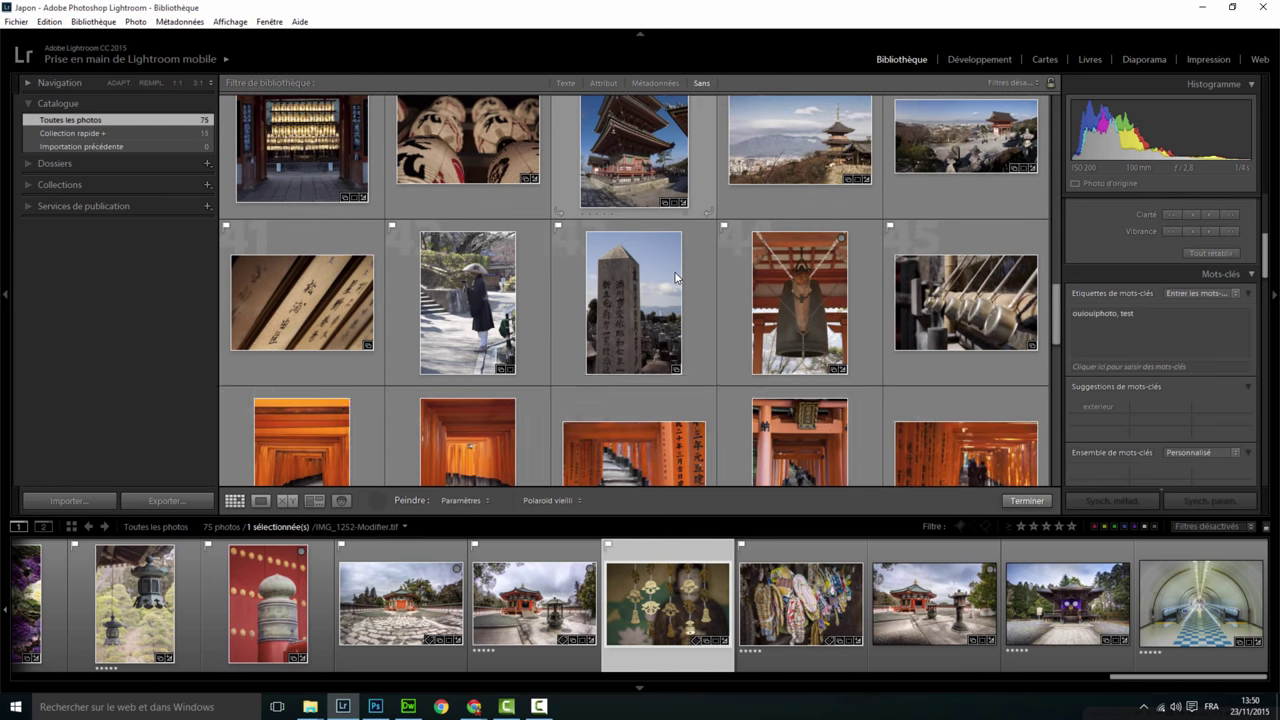
{"action": "scroll", "coordinate": [674, 277], "scroll_direction": "down", "scroll_amount": 1}
{"action": "scroll", "coordinate": [675, 277], "scroll_direction": "down", "scroll_amount": 1}
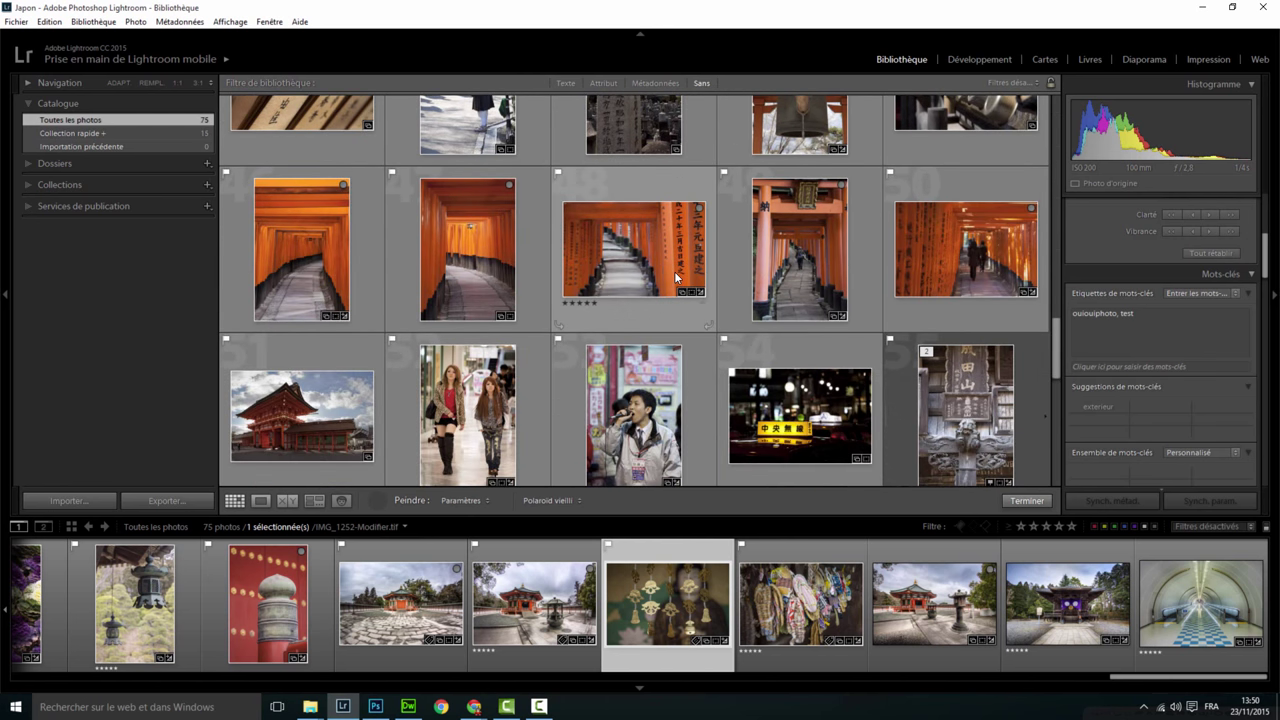
{"action": "left_click", "coordinate": [479, 254]}
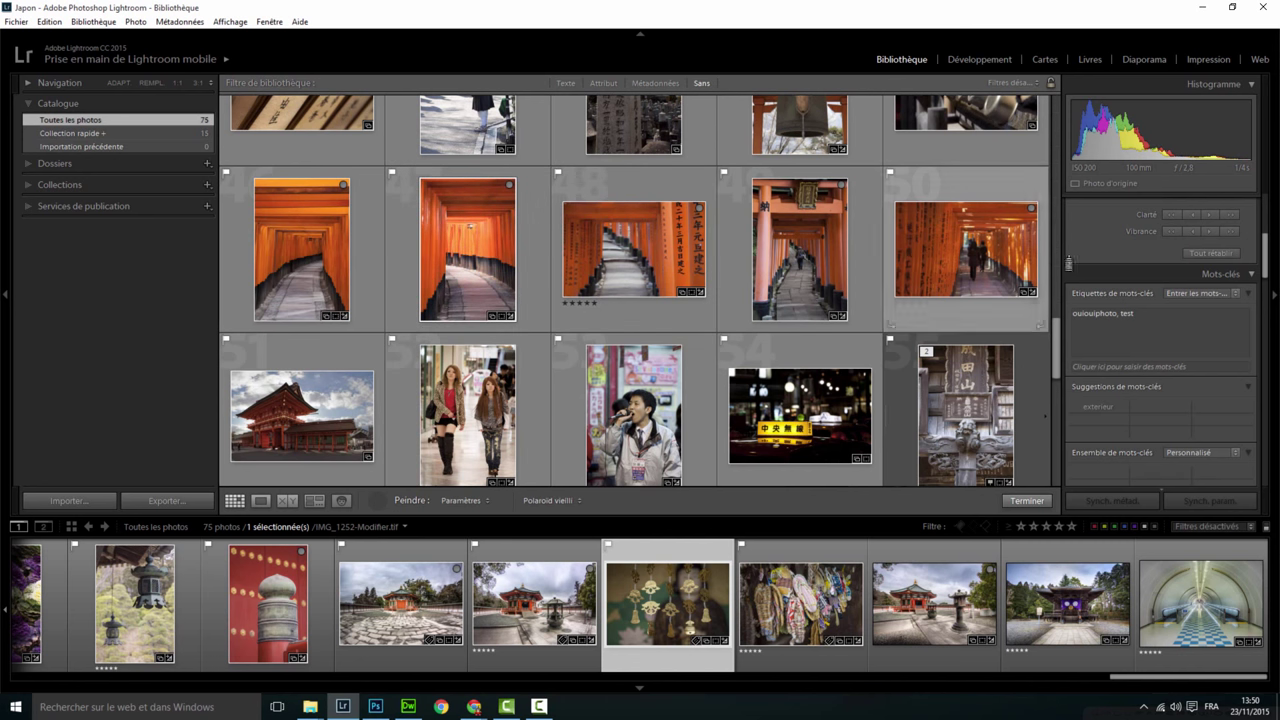
{"action": "scroll", "coordinate": [1198, 228], "scroll_direction": "up", "scroll_amount": 5}
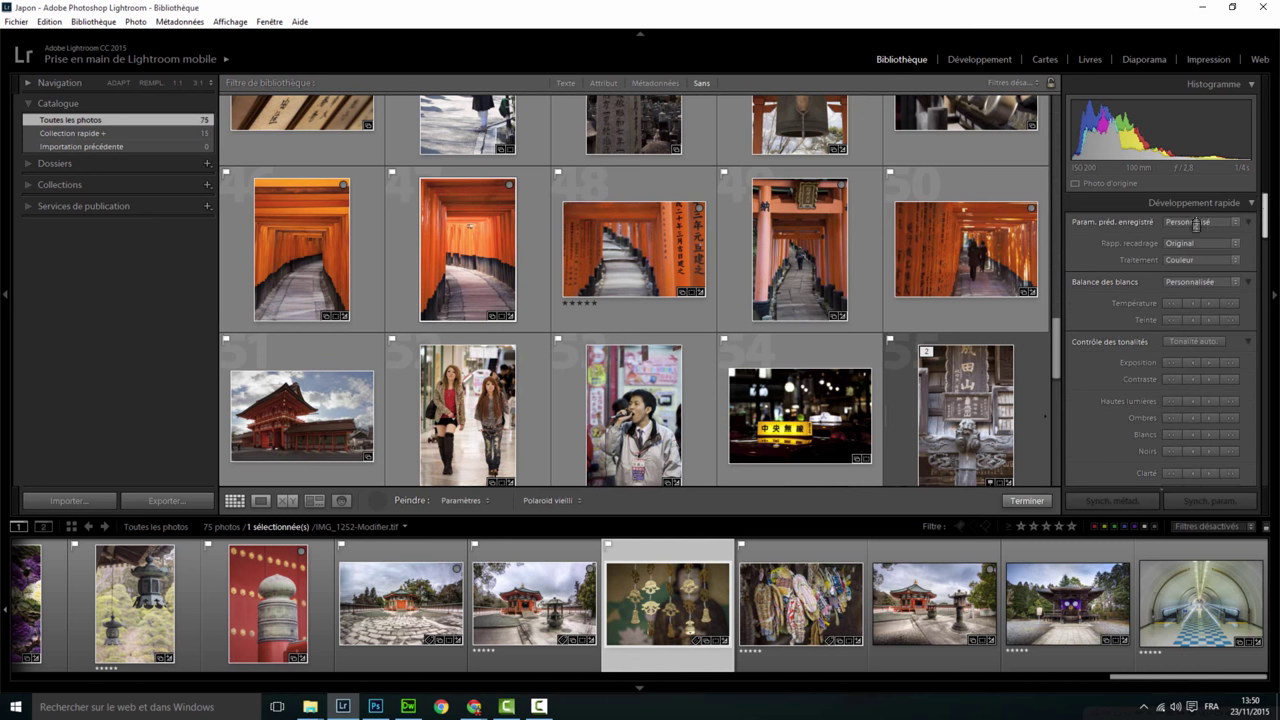